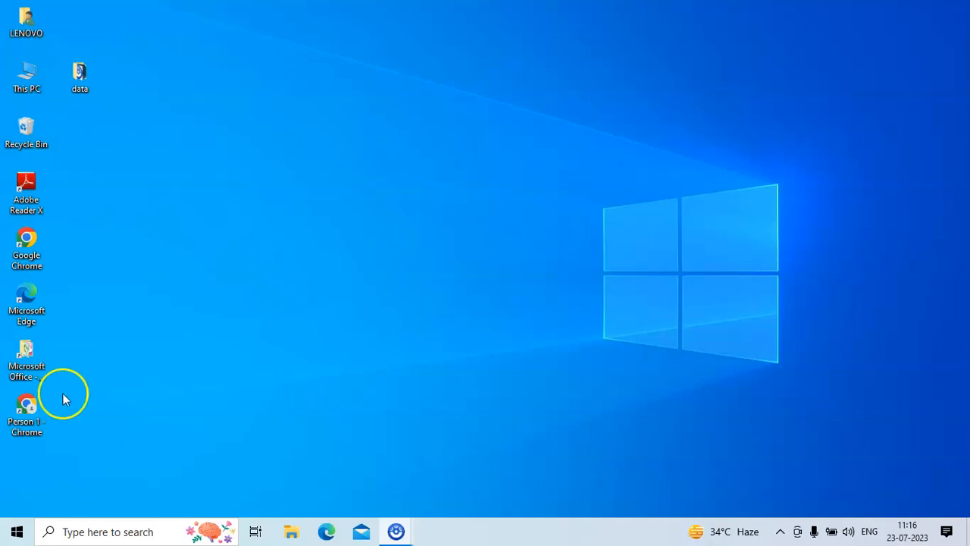
Open the Chrome browser profile and go to canva.com.
{"action": "double_click", "coordinate": [29, 407]}
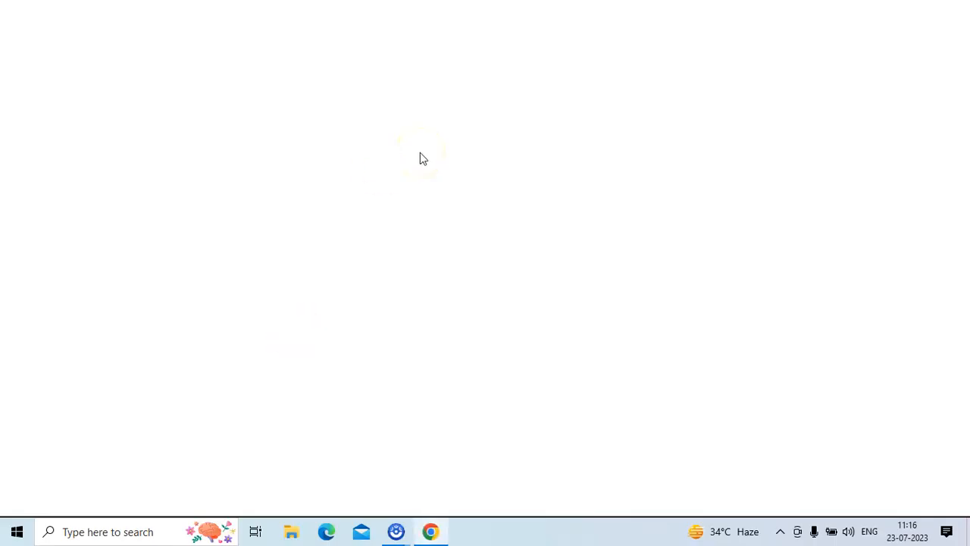
{"action": "left_click", "coordinate": [297, 40]}
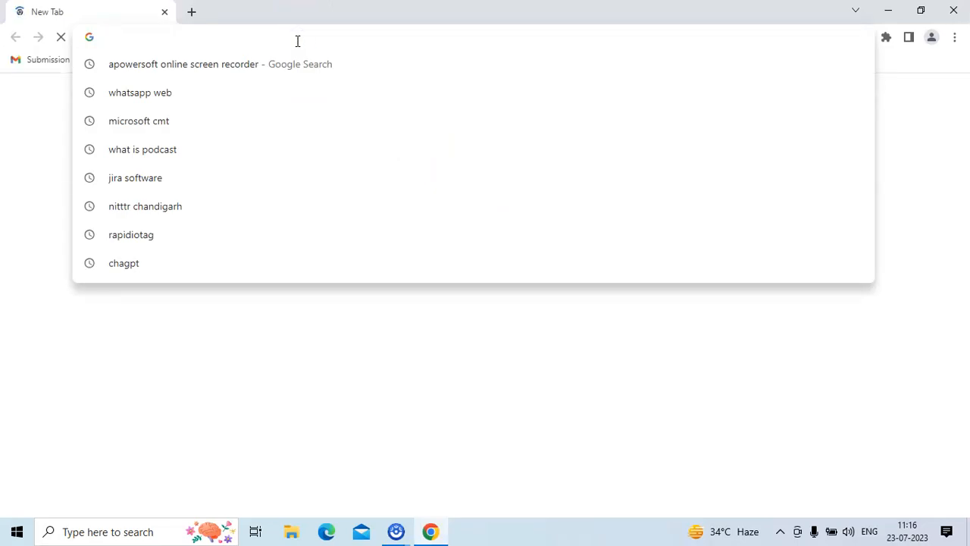
{"action": "type", "text": "canva.com"}
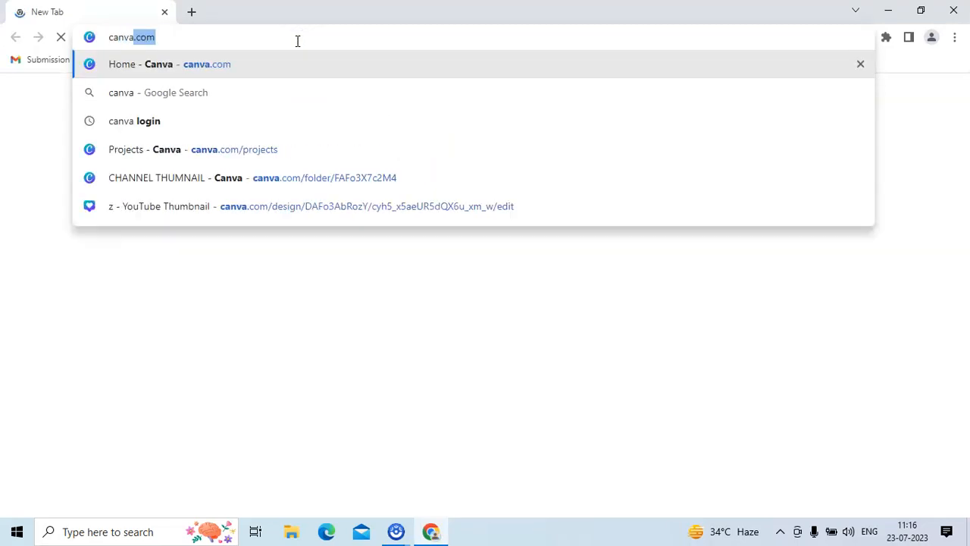
{"action": "key", "text": "Return"}
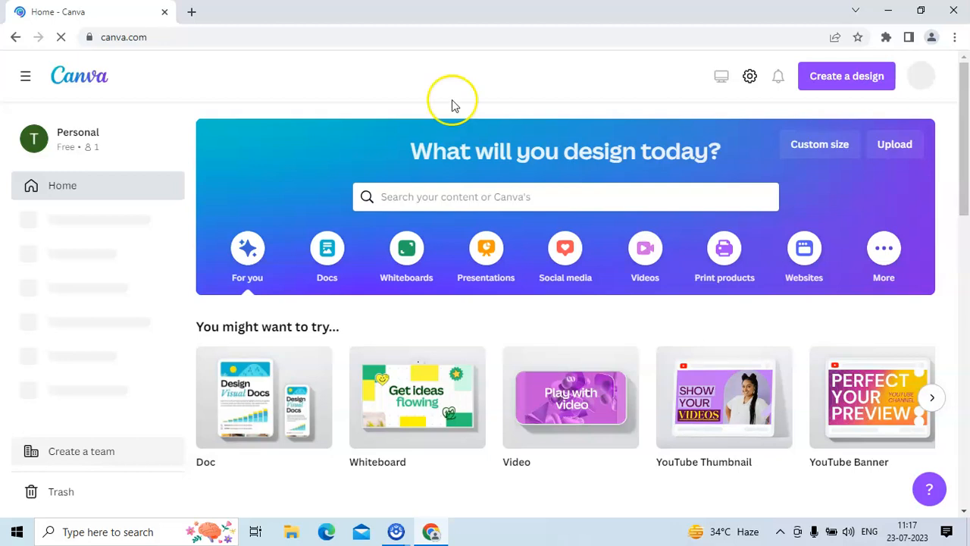
Browse the suggested design types on the Canva home page.
{"action": "left_click_drag", "start_coordinate": [967, 146], "coordinate": [967, 207]}
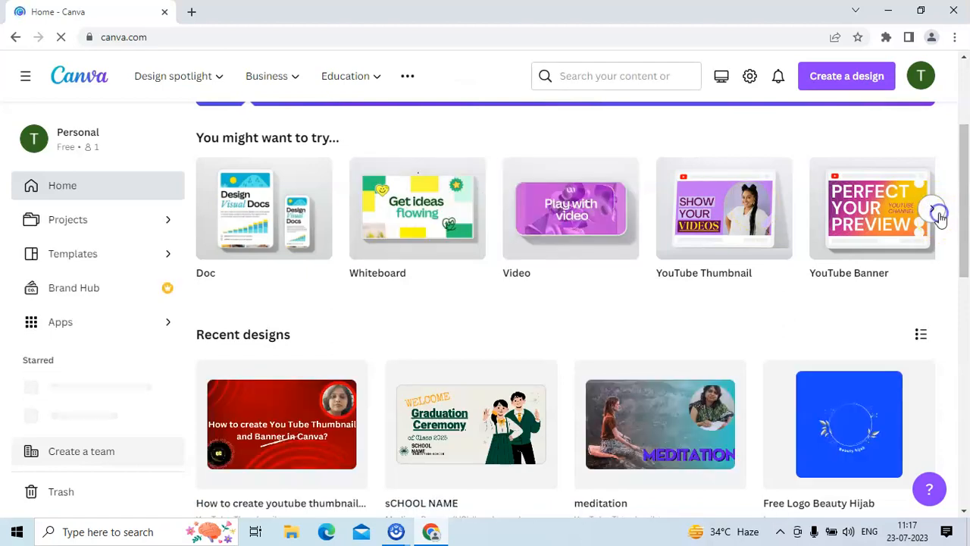
{"action": "left_click", "coordinate": [934, 216]}
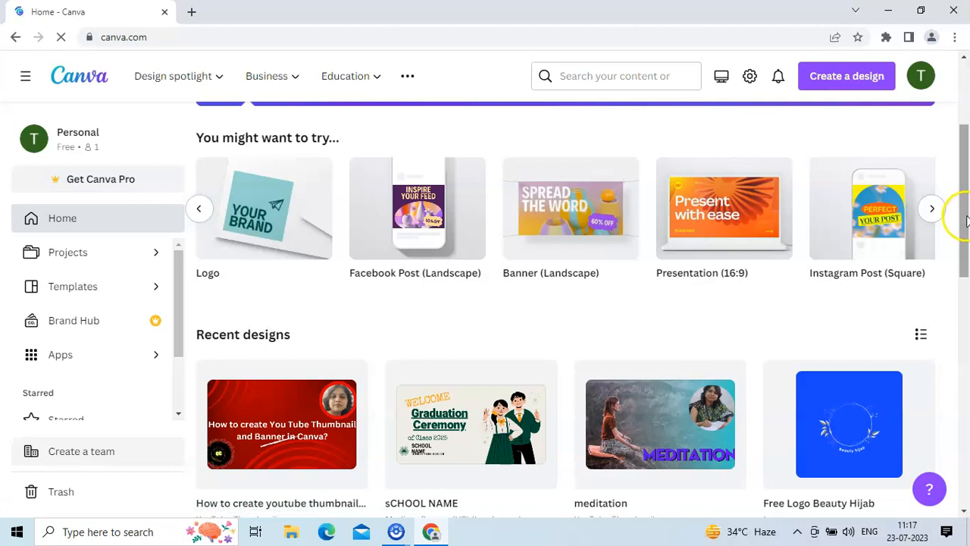
{"action": "left_click_drag", "start_coordinate": [967, 219], "coordinate": [967, 155]}
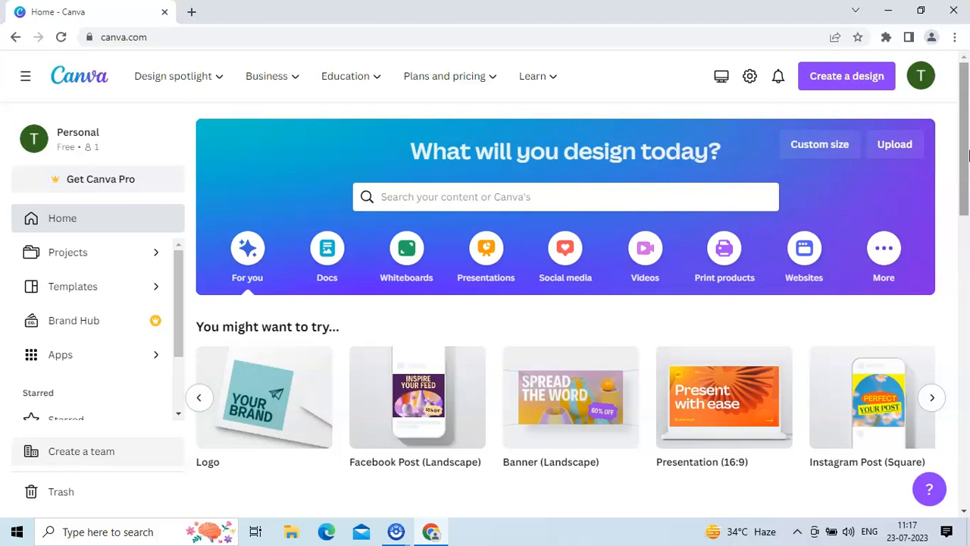
{"action": "left_click", "coordinate": [933, 401]}
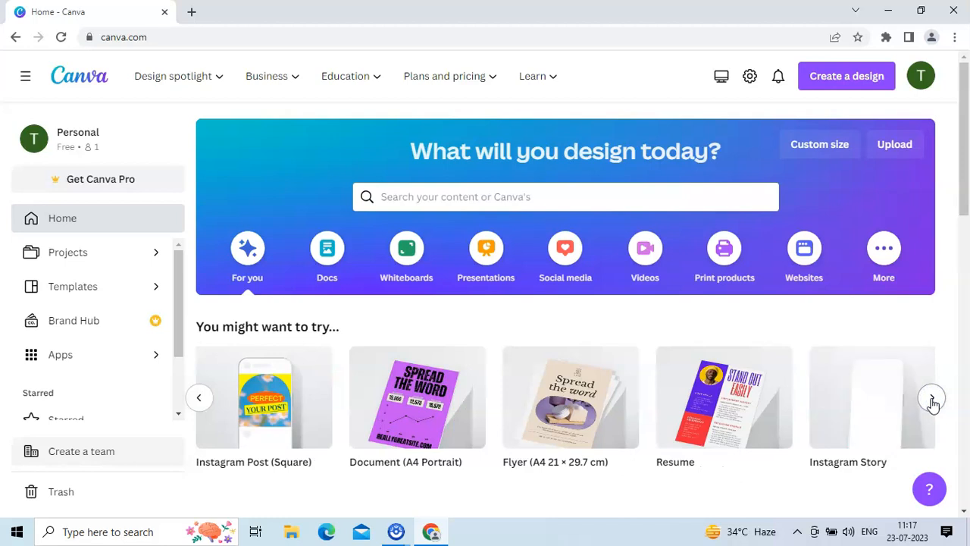
{"action": "left_click", "coordinate": [932, 400]}
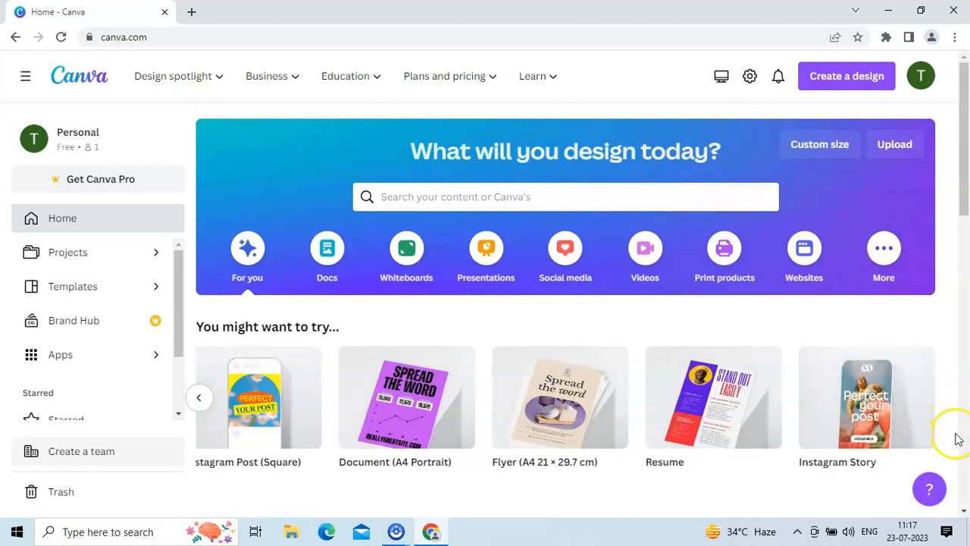
Search Canva's templates for invitation cards.
{"action": "left_click", "coordinate": [425, 195]}
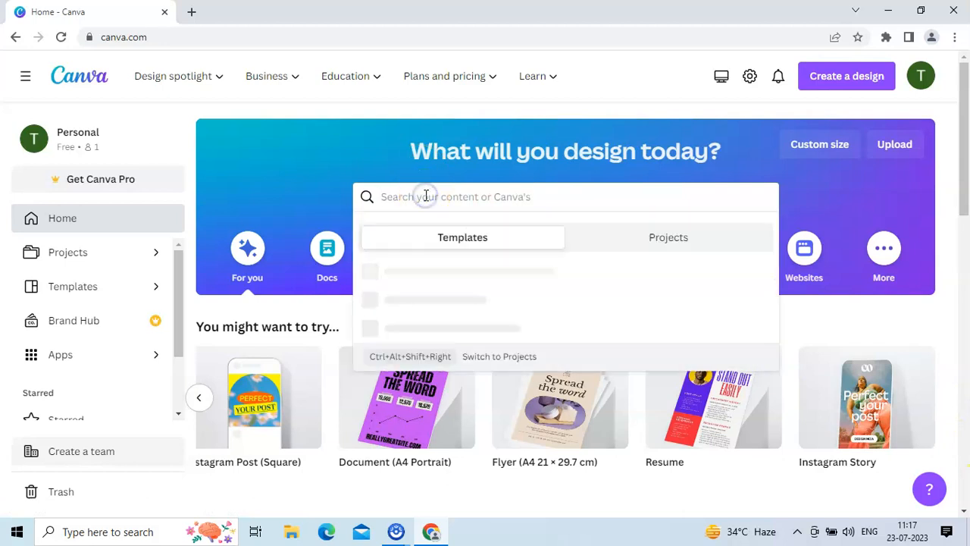
{"action": "type", "text": "in"}
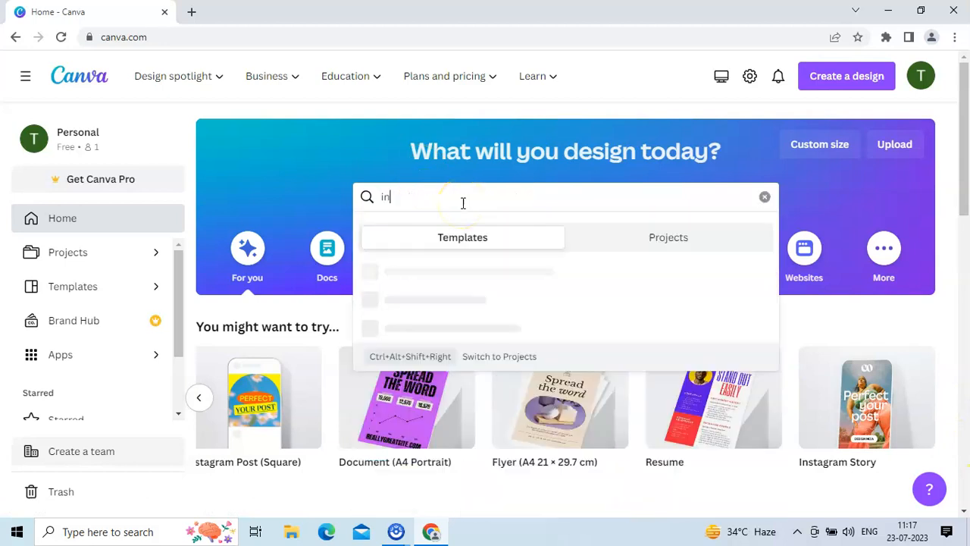
{"action": "type", "text": "vitati"}
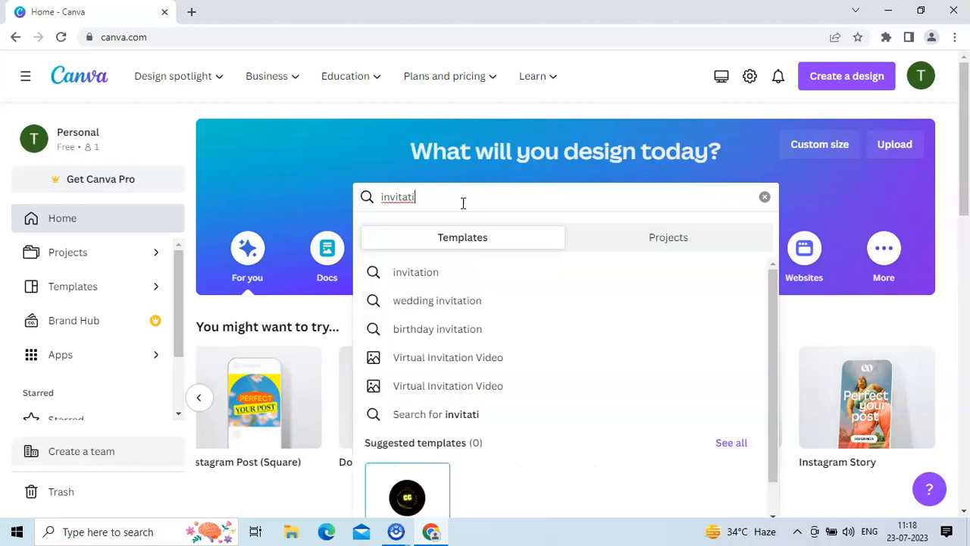
{"action": "type", "text": "on card"}
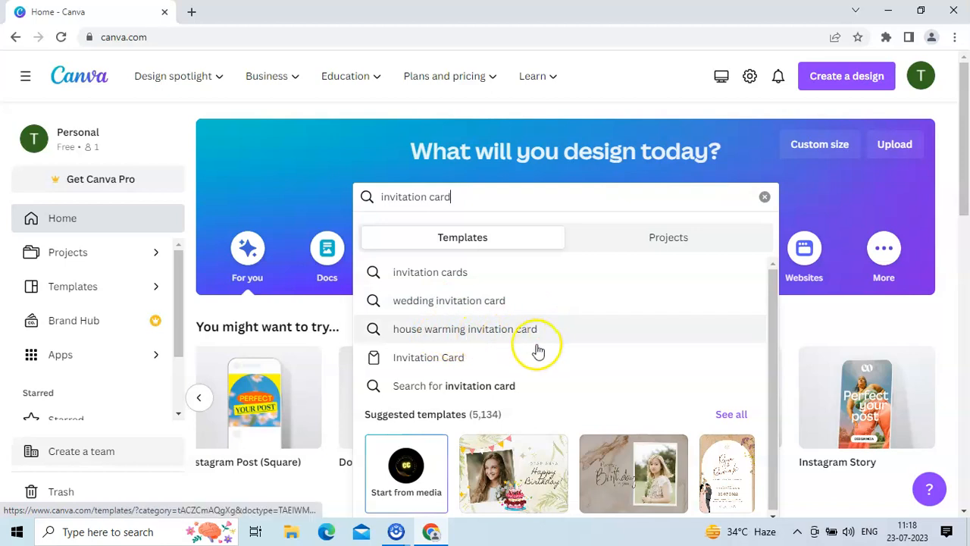
{"action": "left_click", "coordinate": [442, 275]}
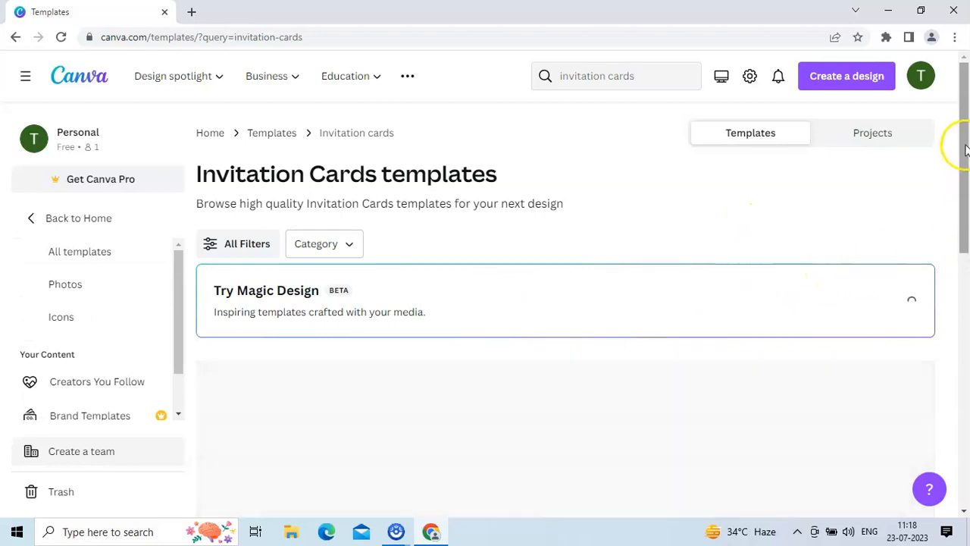
Browse the invitation card templates, previewing the Violet Exciting Happy Birthday Greeting Card.
{"action": "left_click_drag", "start_coordinate": [958, 160], "coordinate": [966, 191]}
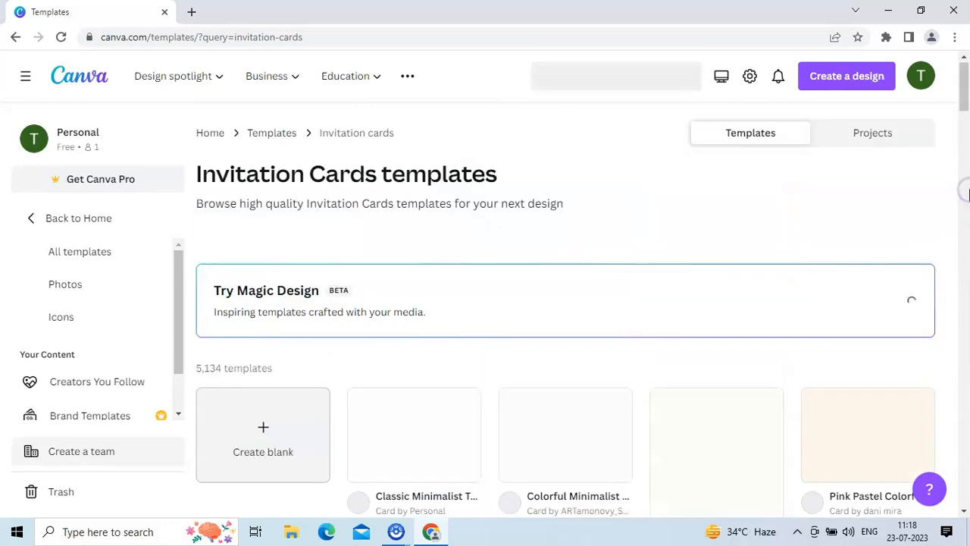
{"action": "left_click_drag", "start_coordinate": [966, 94], "coordinate": [966, 173]}
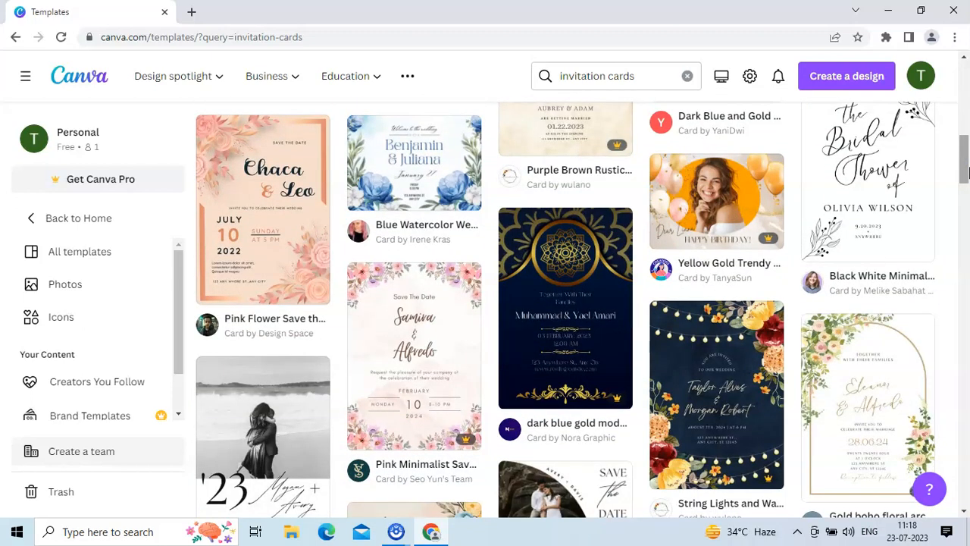
{"action": "left_click_drag", "start_coordinate": [966, 173], "coordinate": [966, 187]}
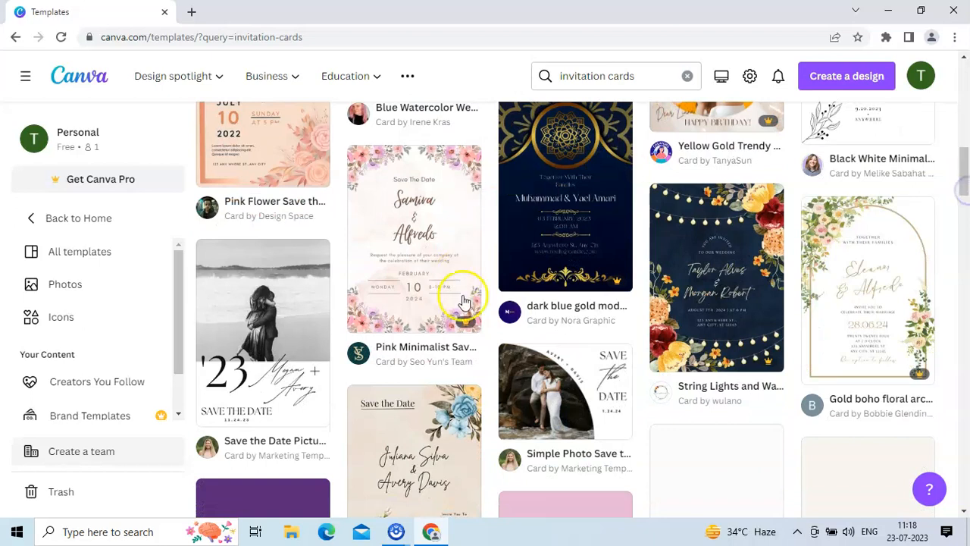
{"action": "mouse_move", "coordinate": [464, 329]}
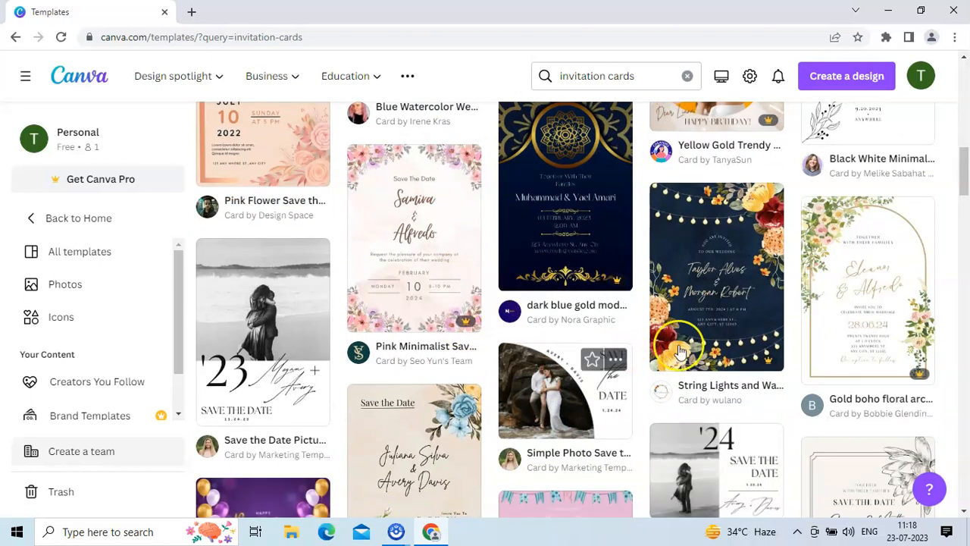
{"action": "left_click_drag", "start_coordinate": [967, 182], "coordinate": [965, 143]}
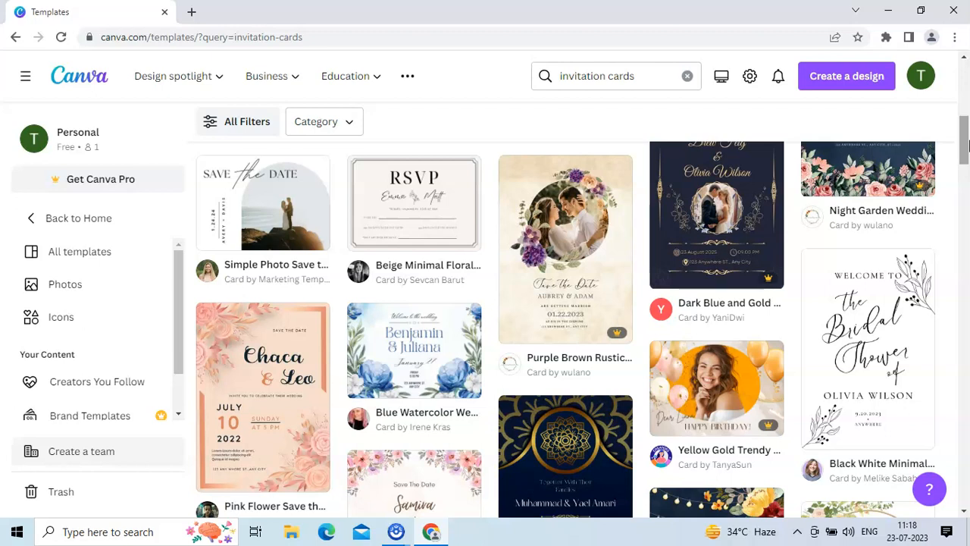
{"action": "left_click_drag", "start_coordinate": [967, 144], "coordinate": [967, 73]}
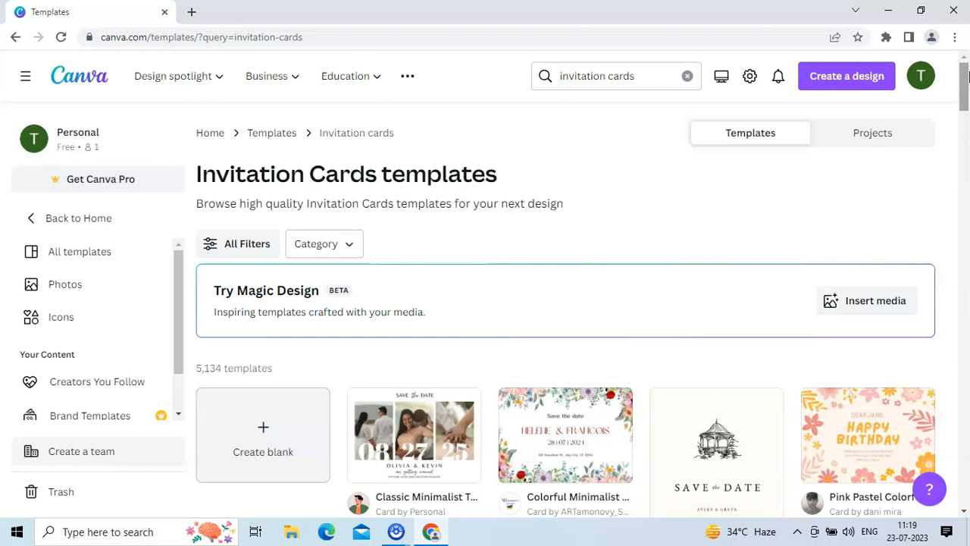
{"action": "left_click_drag", "start_coordinate": [968, 73], "coordinate": [965, 104]}
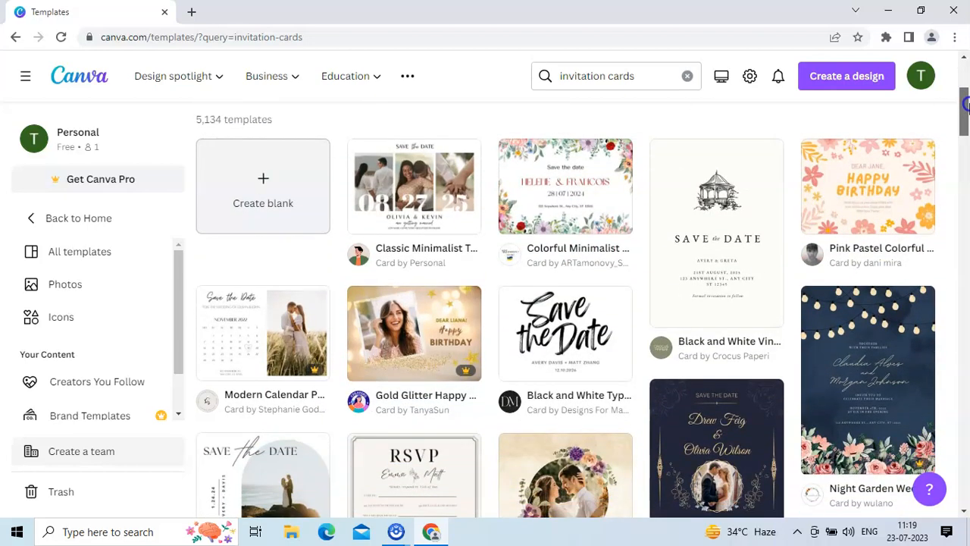
{"action": "mouse_move", "coordinate": [966, 104]}
{"action": "left_mouse_down"}
{"action": "mouse_move", "coordinate": [966, 142]}
{"action": "mouse_move", "coordinate": [966, 101]}
{"action": "left_mouse_up"}
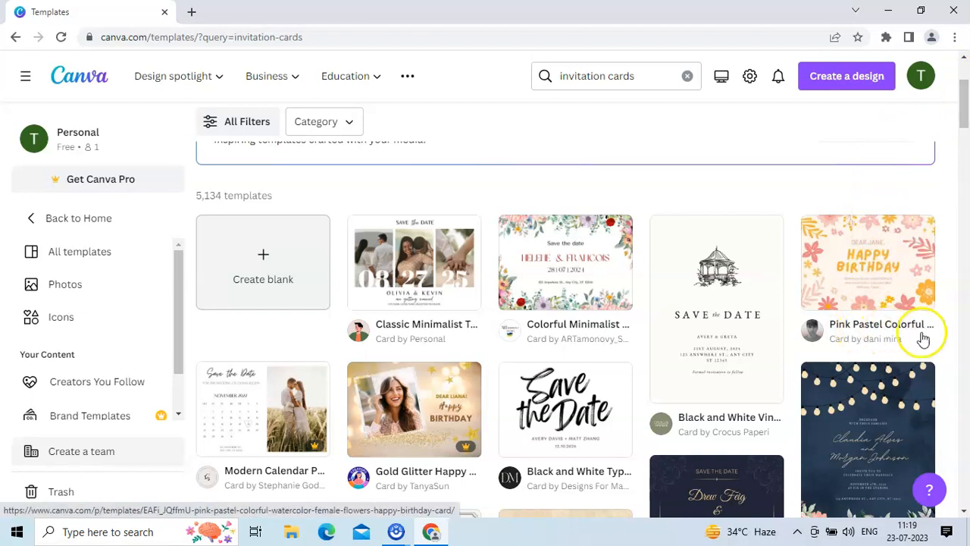
{"action": "left_click_drag", "start_coordinate": [965, 125], "coordinate": [964, 144]}
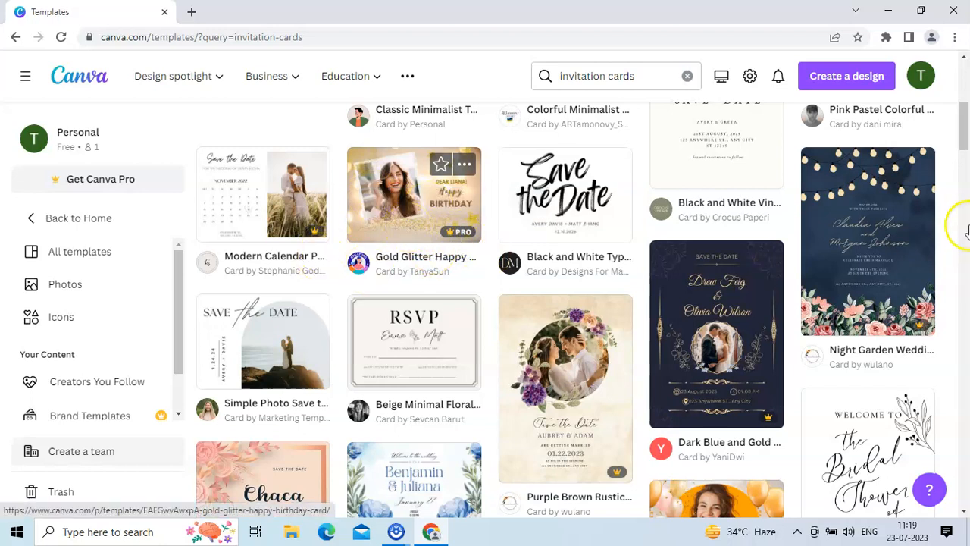
{"action": "scroll", "coordinate": [966, 134], "scroll_direction": "down", "scroll_amount": 2}
{"action": "scroll", "coordinate": [966, 134], "scroll_direction": "down", "scroll_amount": 1}
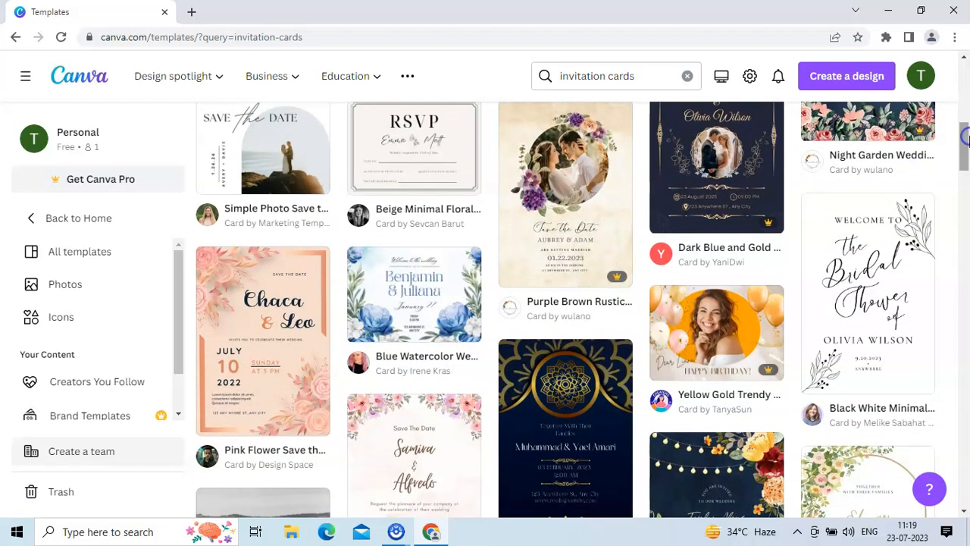
{"action": "left_click_drag", "start_coordinate": [968, 140], "coordinate": [967, 156]}
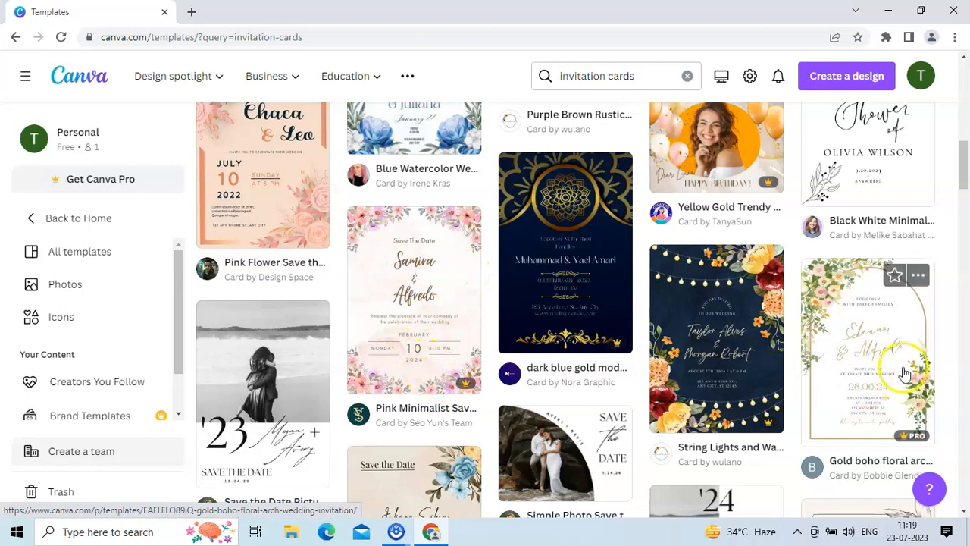
{"action": "left_click_drag", "start_coordinate": [963, 189], "coordinate": [966, 220]}
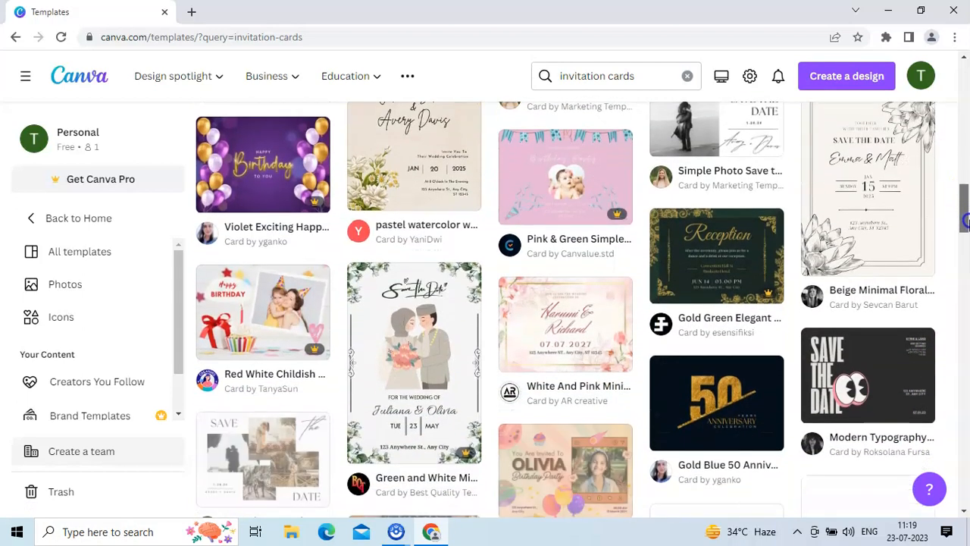
{"action": "left_click", "coordinate": [250, 179]}
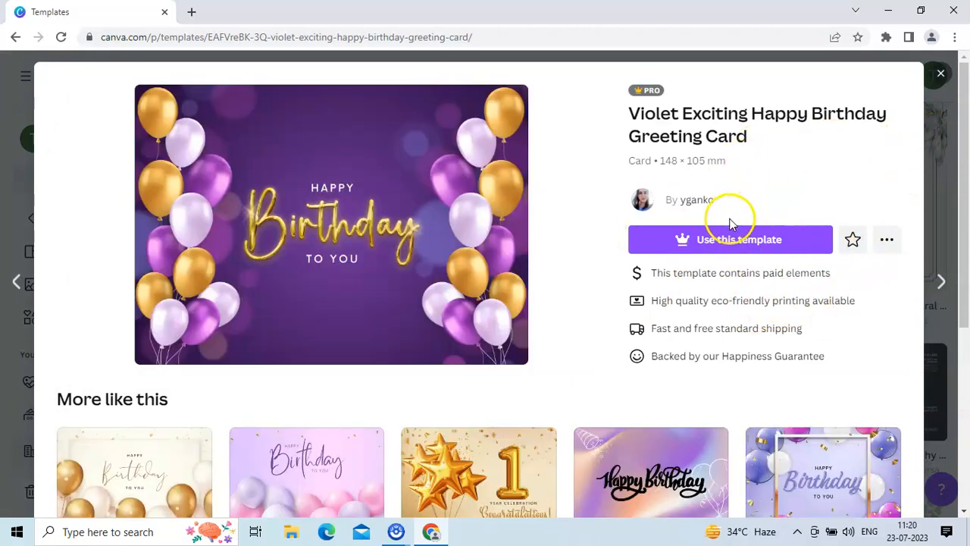
{"action": "left_click", "coordinate": [944, 75]}
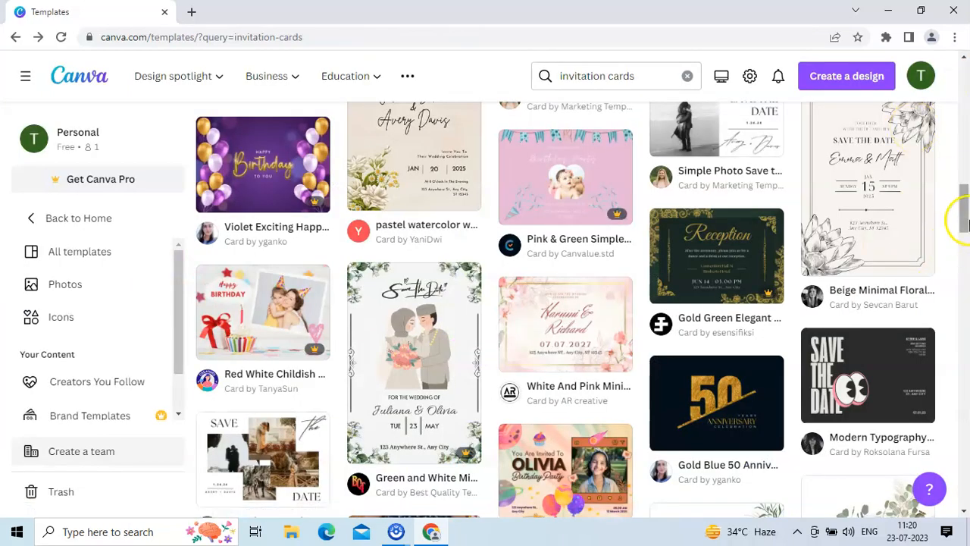
Open the Colorful Abstract Illustrated Birthday Card template for customizing.
{"action": "left_click_drag", "start_coordinate": [965, 223], "coordinate": [965, 317]}
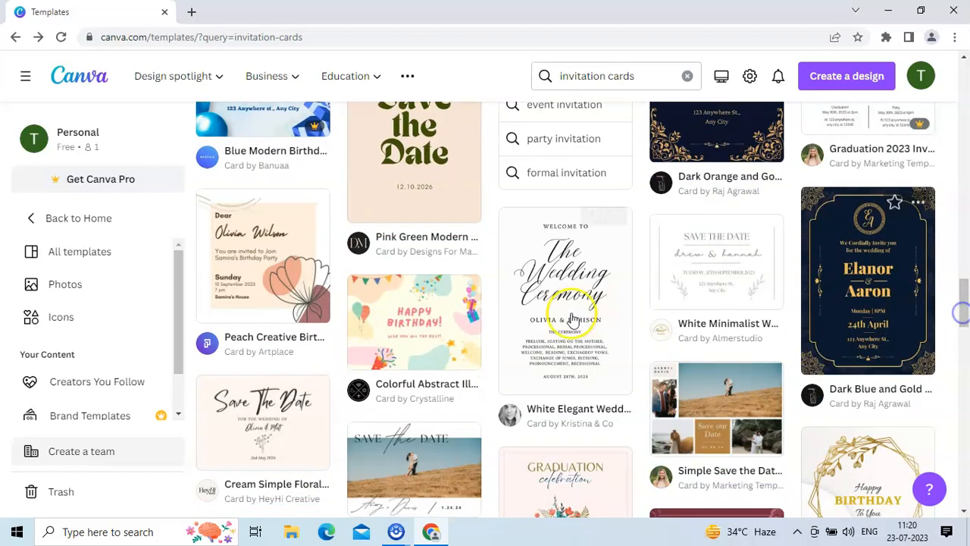
{"action": "left_click", "coordinate": [441, 354]}
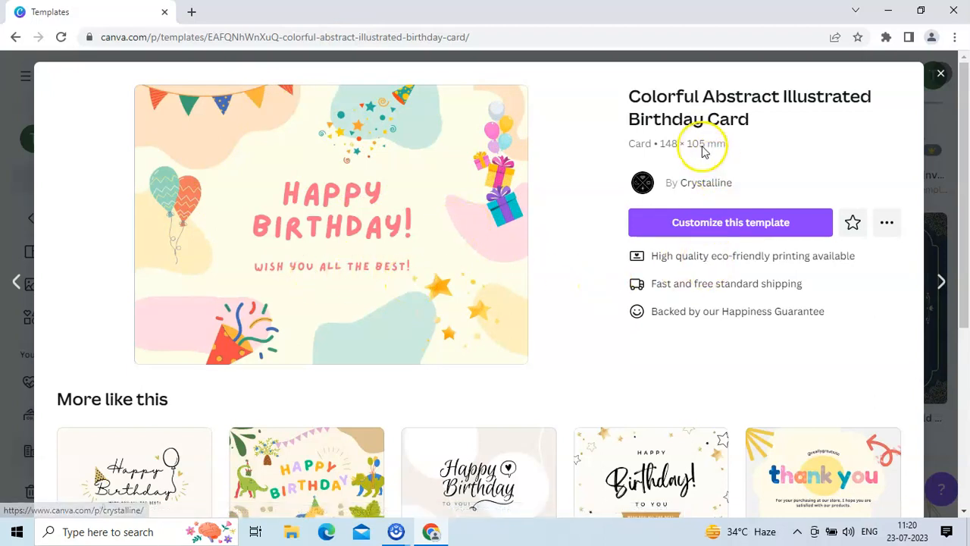
{"action": "left_click", "coordinate": [732, 227]}
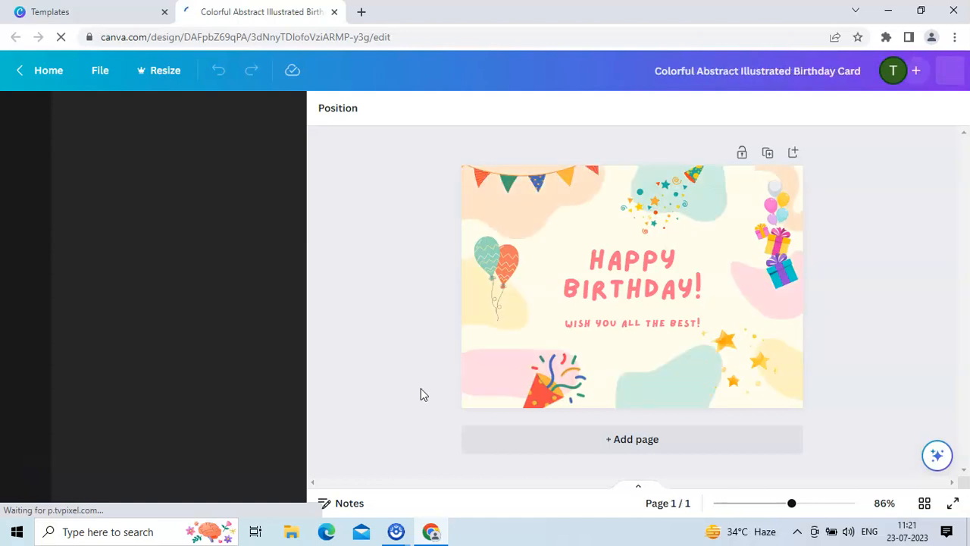
Browse the alternative card templates in the design side panel.
{"action": "left_click", "coordinate": [577, 368]}
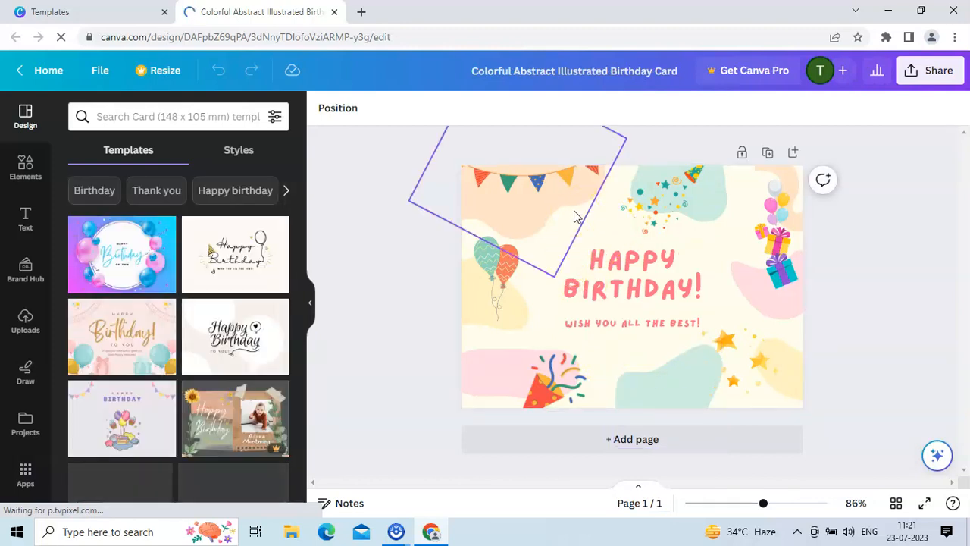
{"action": "left_click", "coordinate": [416, 275]}
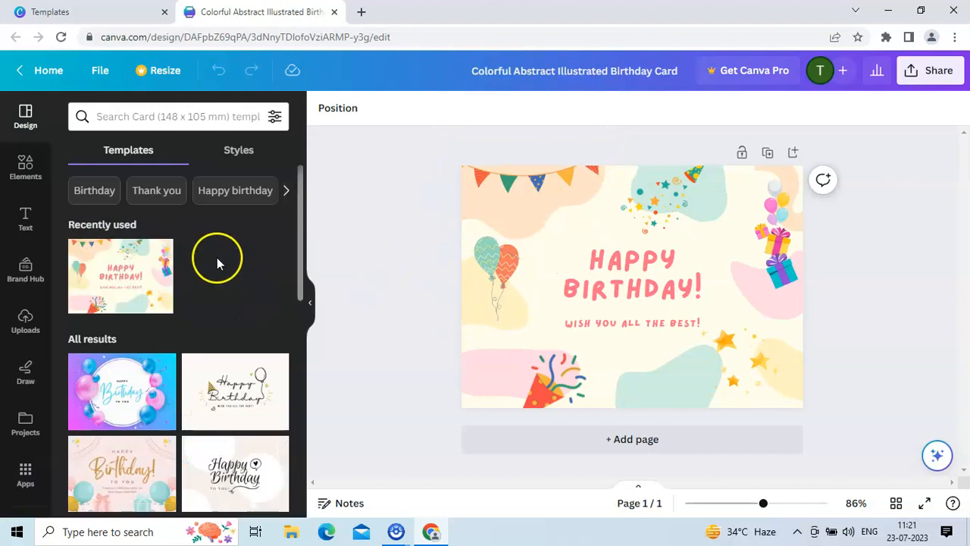
{"action": "left_click_drag", "start_coordinate": [298, 235], "coordinate": [294, 502]}
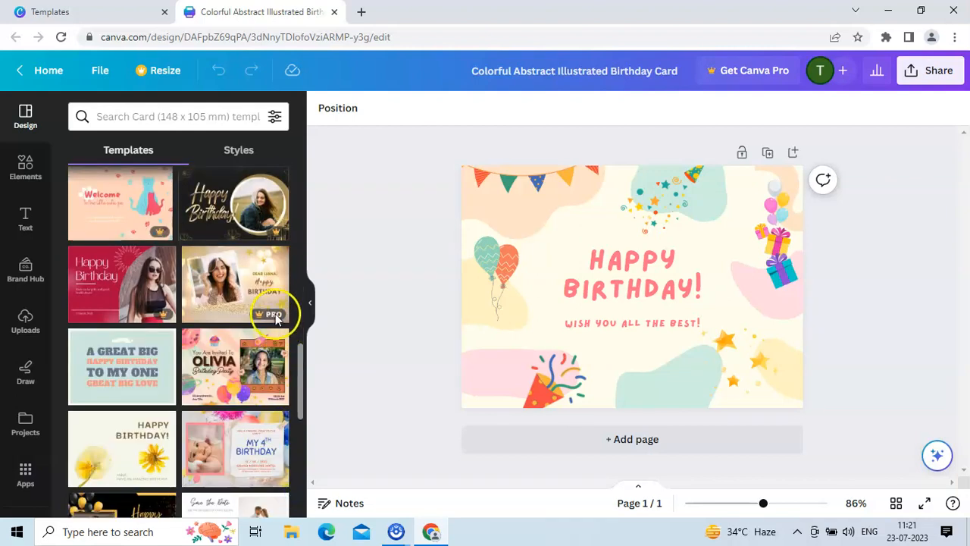
{"action": "left_click_drag", "start_coordinate": [303, 387], "coordinate": [304, 489]}
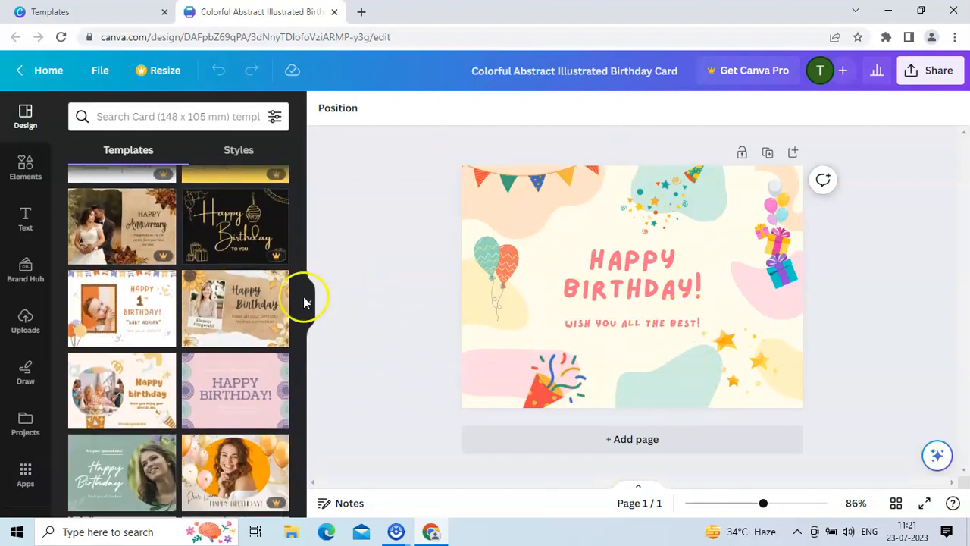
Add a stamp-edged photo frame from the recently used elements and place it in the card's top-left corner.
{"action": "left_click_drag", "start_coordinate": [300, 388], "coordinate": [310, 198]}
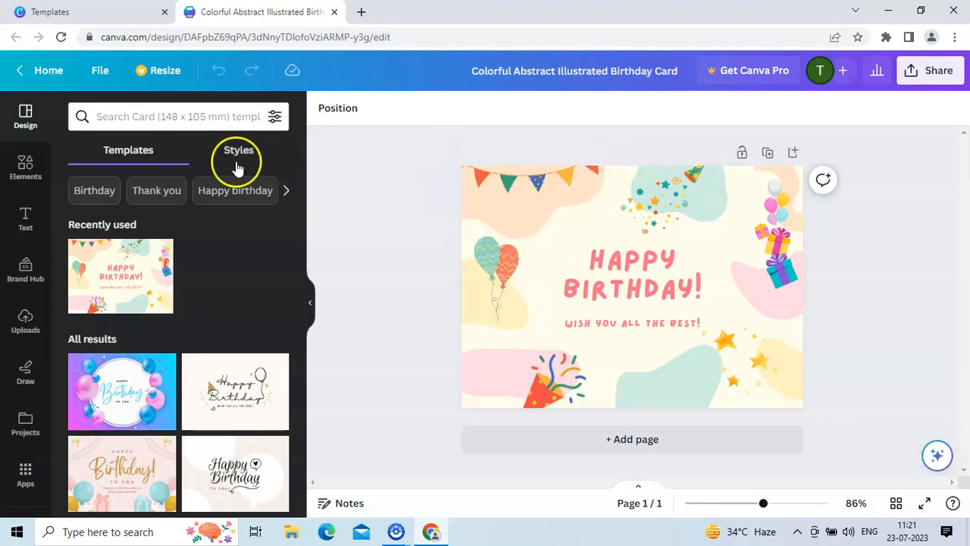
{"action": "left_click", "coordinate": [23, 170]}
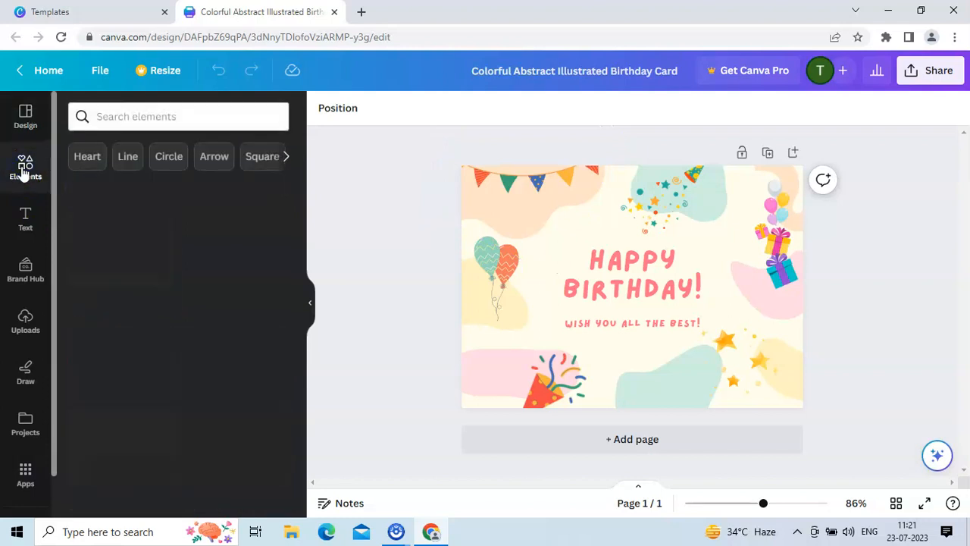
{"action": "left_click", "coordinate": [286, 157]}
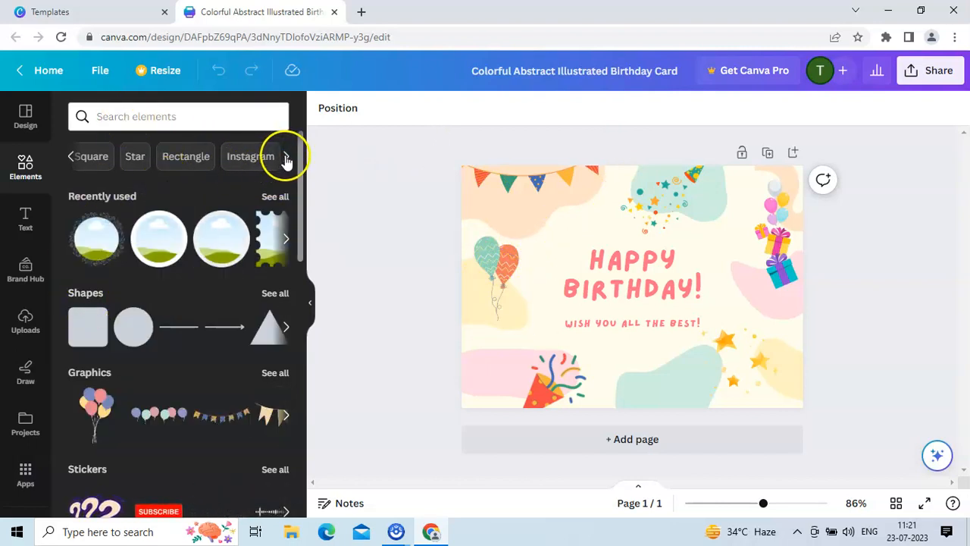
{"action": "left_click", "coordinate": [273, 231]}
{"action": "left_click_drag", "start_coordinate": [624, 261], "coordinate": [490, 180]}
{"action": "left_click_drag", "start_coordinate": [584, 285], "coordinate": [553, 237]}
{"action": "left_click", "coordinate": [399, 210]}
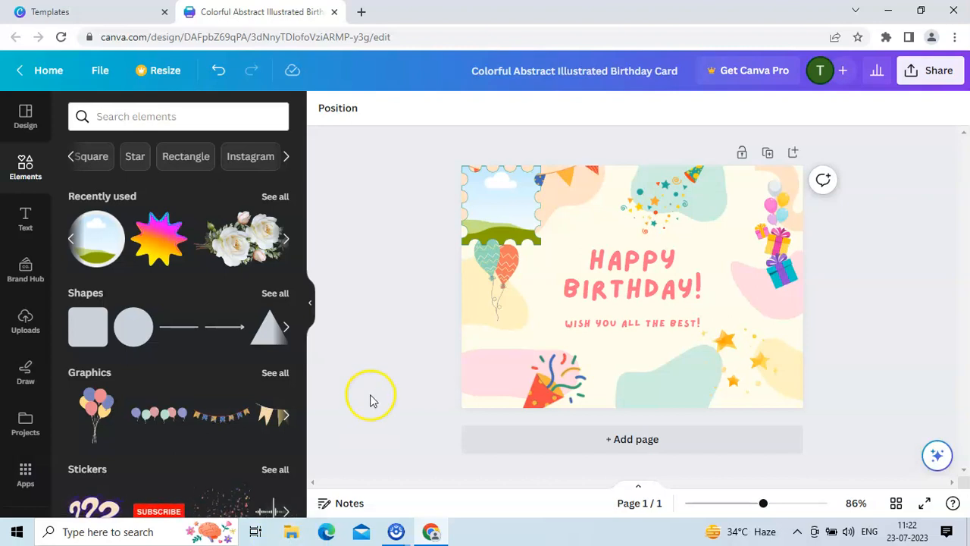
Switch to File Explorer, open the youtube data folder on New Volume (E:) and copy the photo IMG-20220620-WA0012.
{"action": "left_click", "coordinate": [292, 538]}
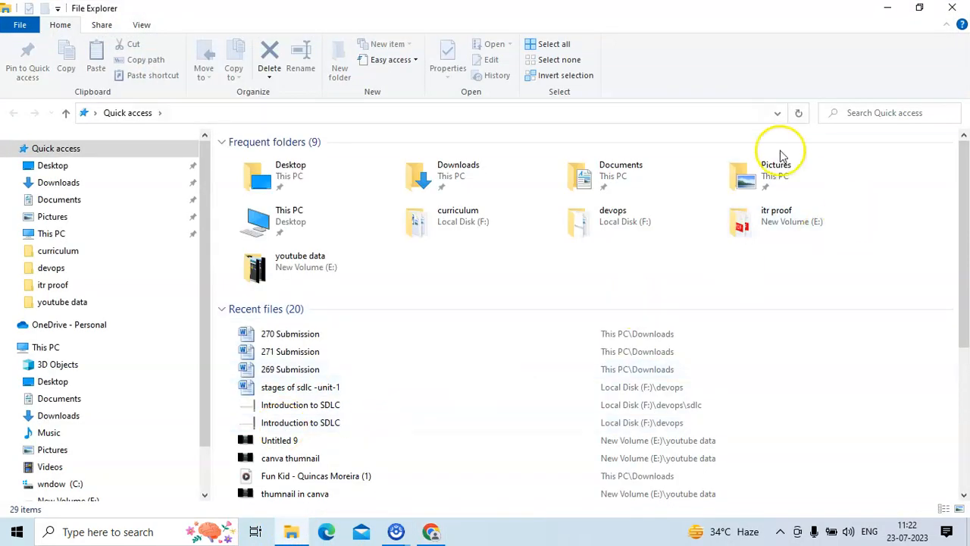
{"action": "double_click", "coordinate": [752, 179]}
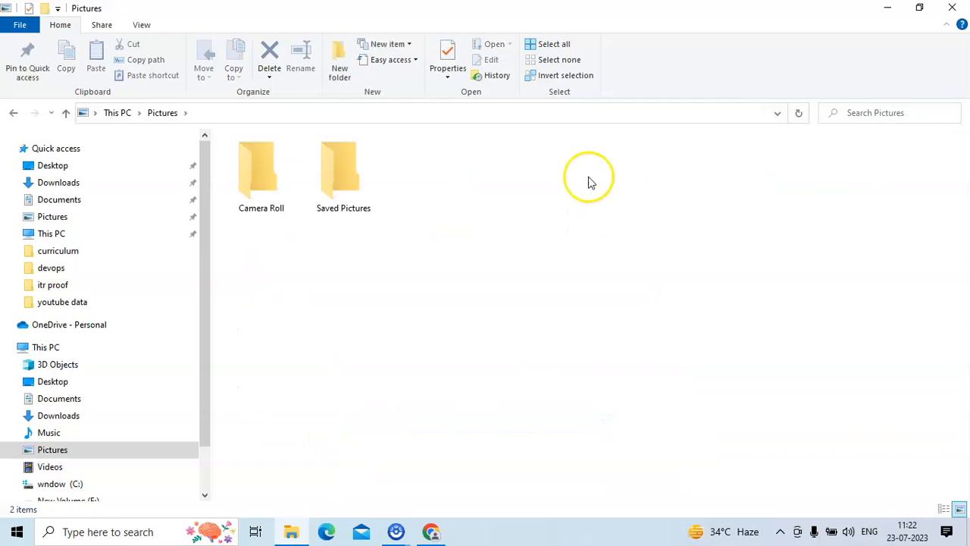
{"action": "left_click", "coordinate": [104, 500]}
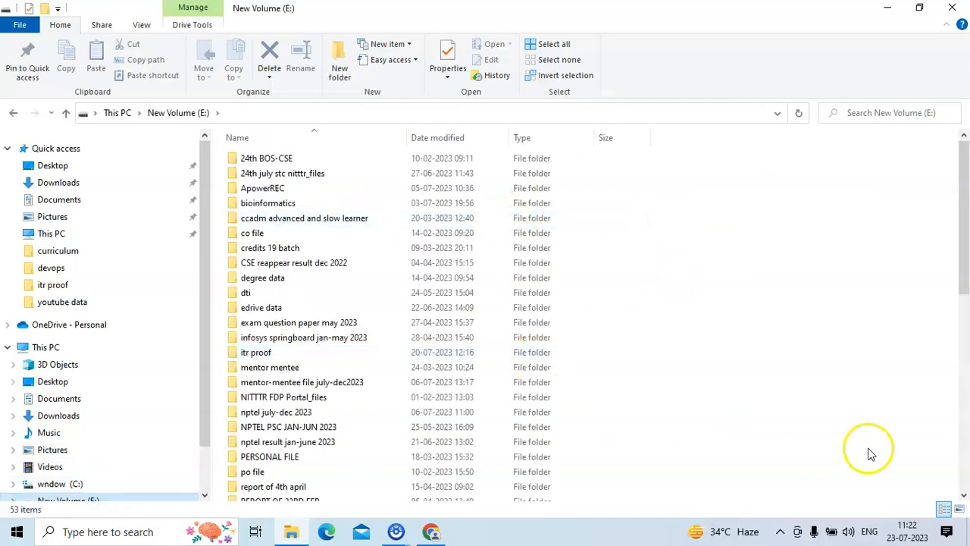
{"action": "key", "text": "alt+Left"}
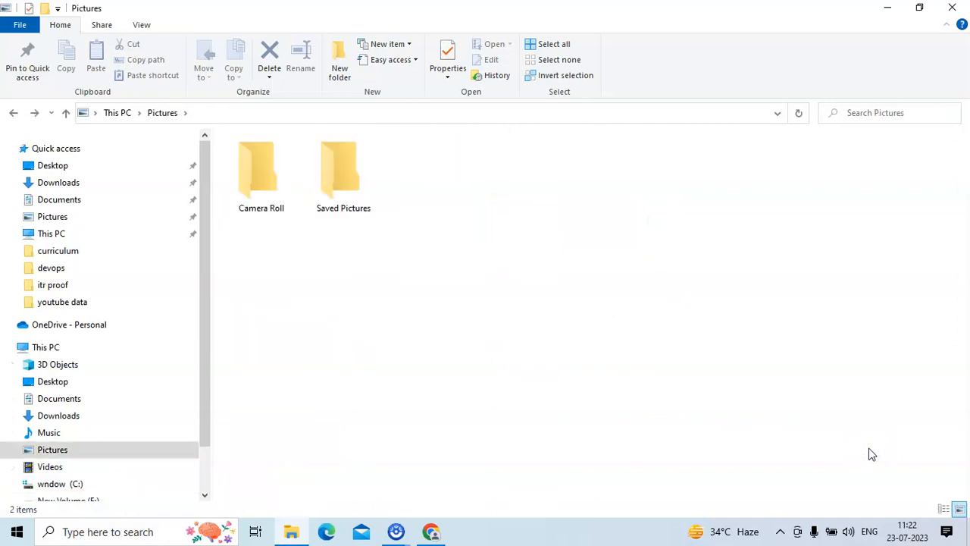
{"action": "left_click", "coordinate": [66, 113]}
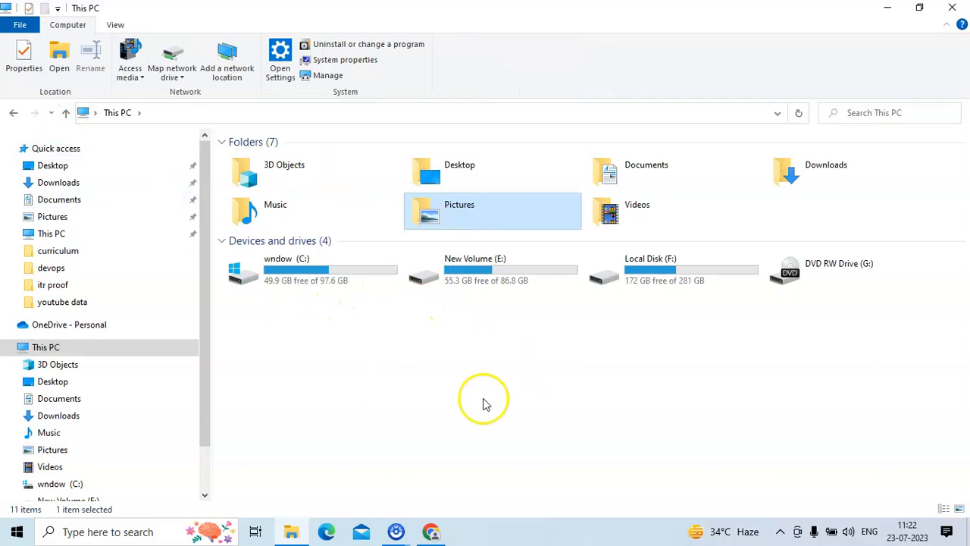
{"action": "left_click", "coordinate": [520, 300]}
{"action": "double_click", "coordinate": [524, 282]}
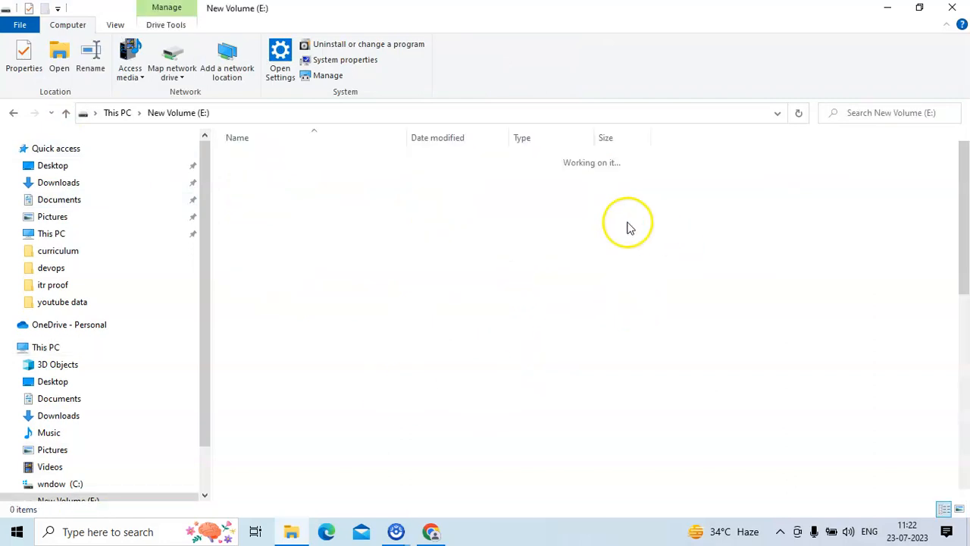
{"action": "double_click", "coordinate": [625, 356]}
{"action": "key", "text": "y"}
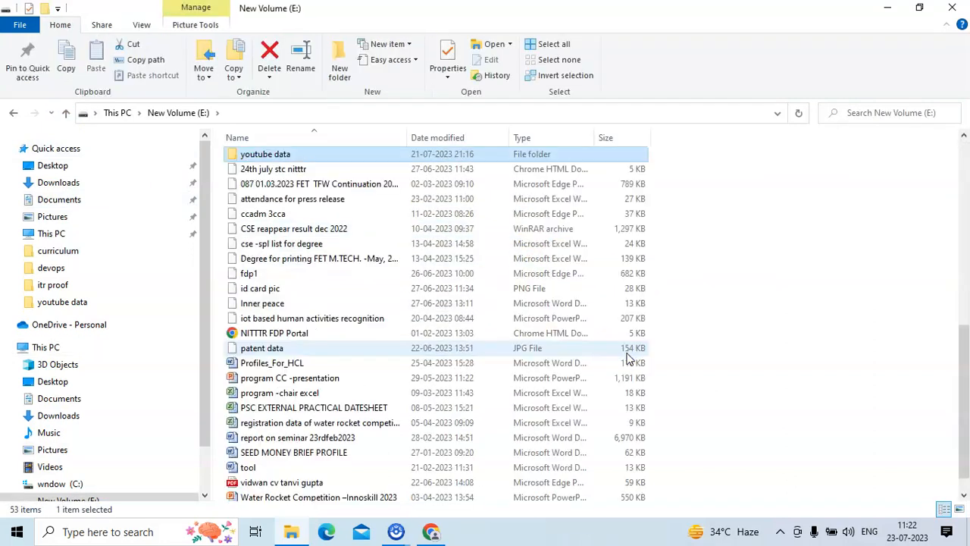
{"action": "key", "text": "Return"}
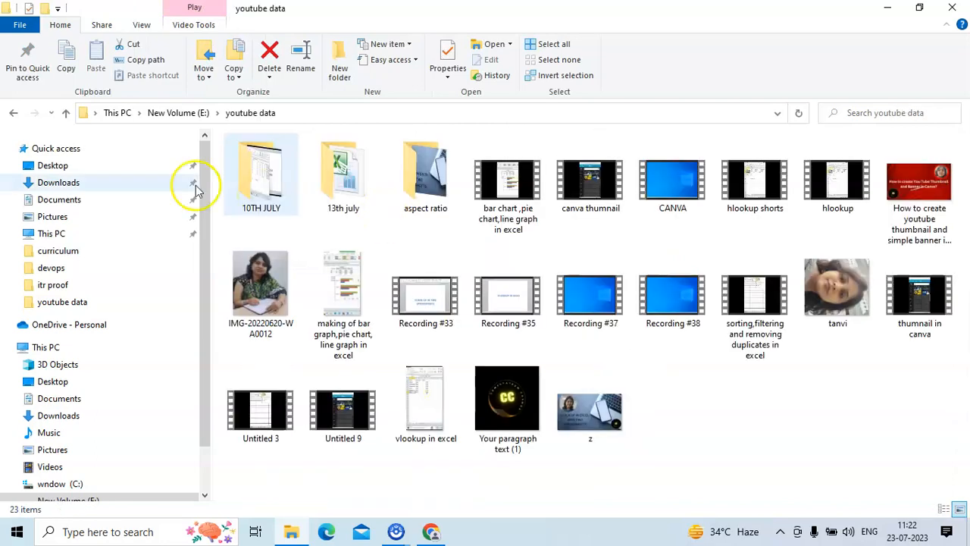
{"action": "left_click", "coordinate": [254, 311]}
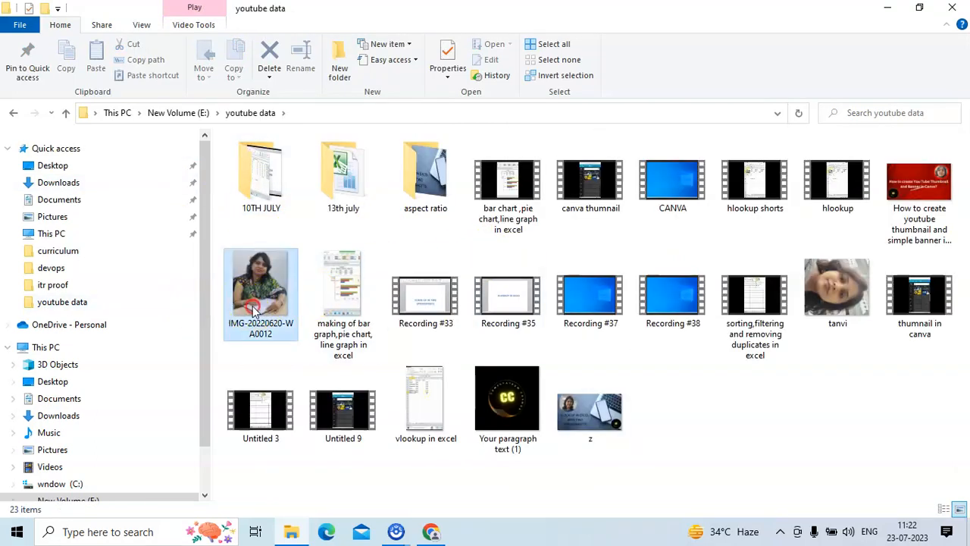
{"action": "left_click", "coordinate": [282, 433]}
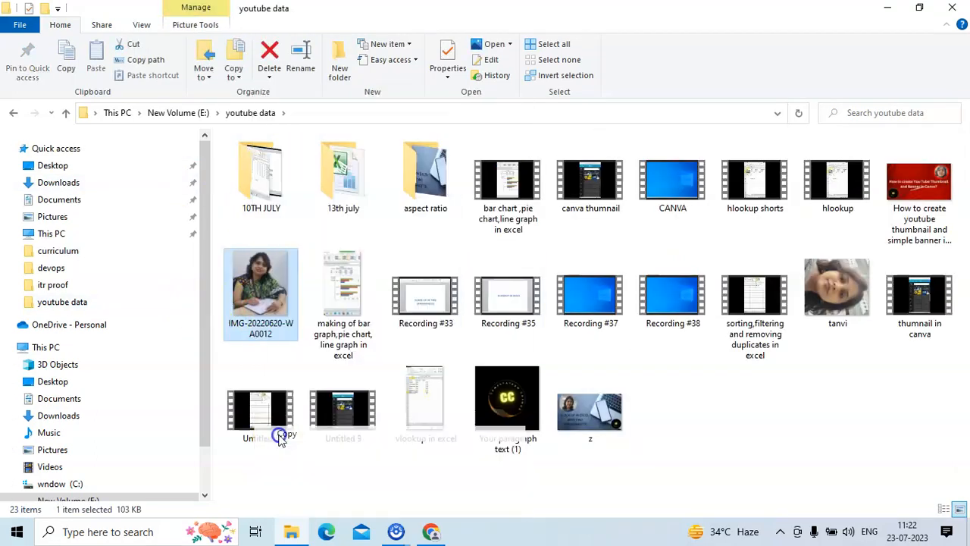
{"action": "left_click", "coordinate": [897, 7]}
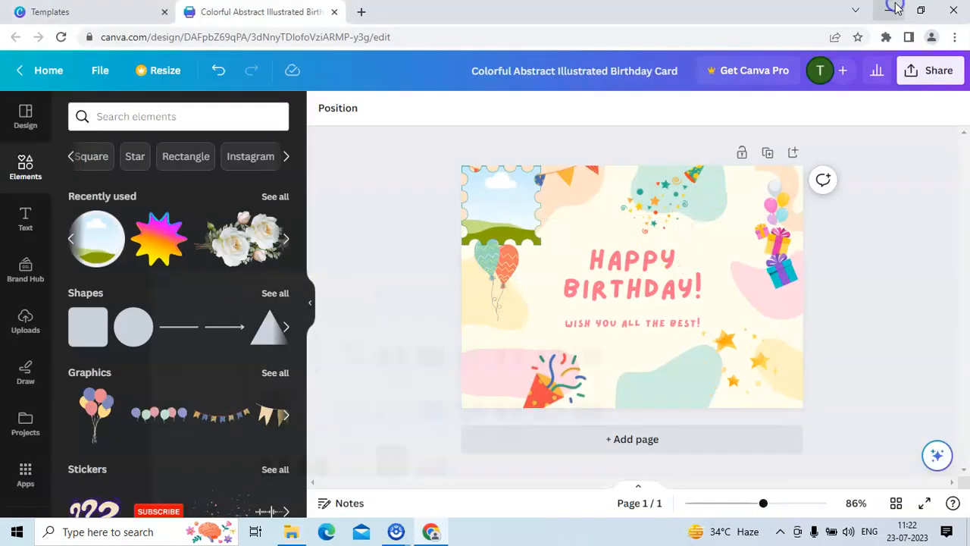
Paste the copied photo onto the card and drop it into the top-left stamp frame.
{"action": "left_click", "coordinate": [518, 284]}
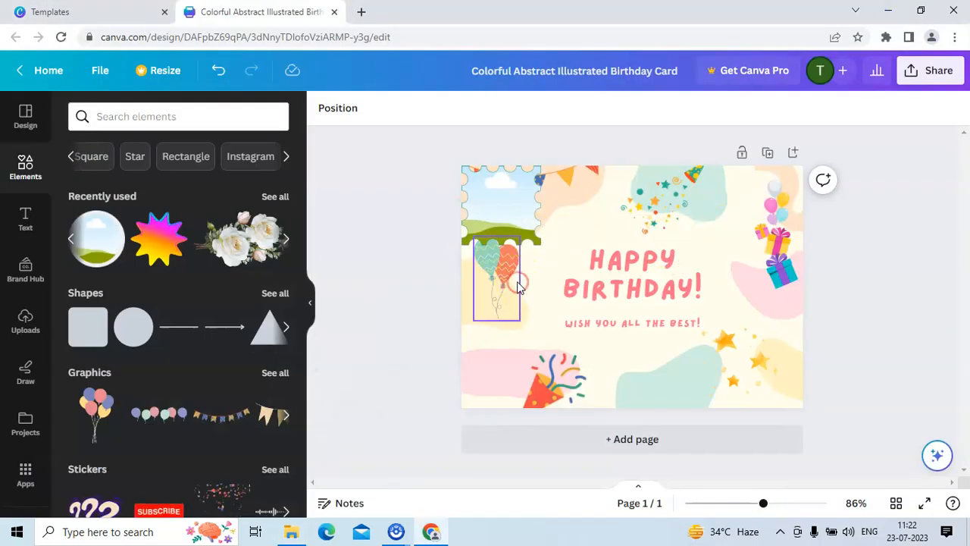
{"action": "right_click", "coordinate": [527, 306]}
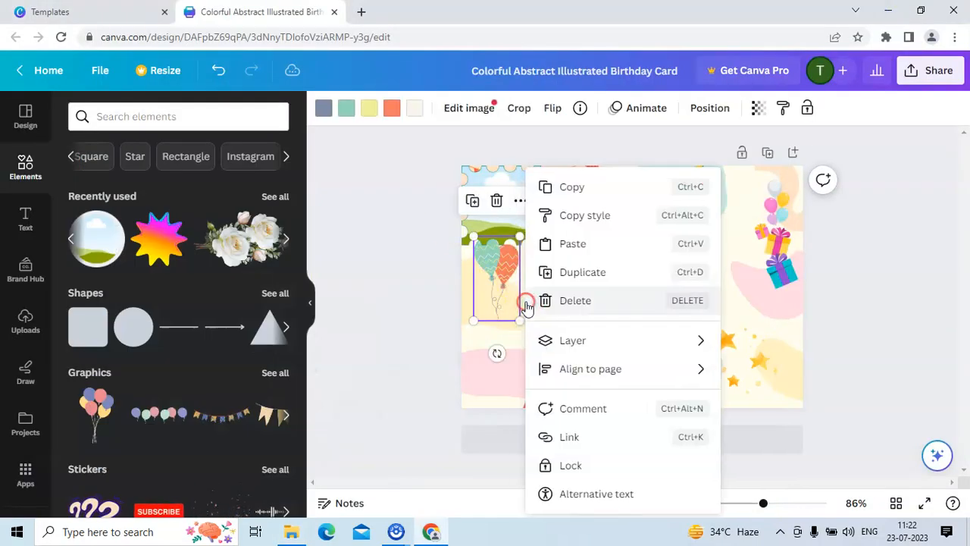
{"action": "left_click", "coordinate": [566, 243]}
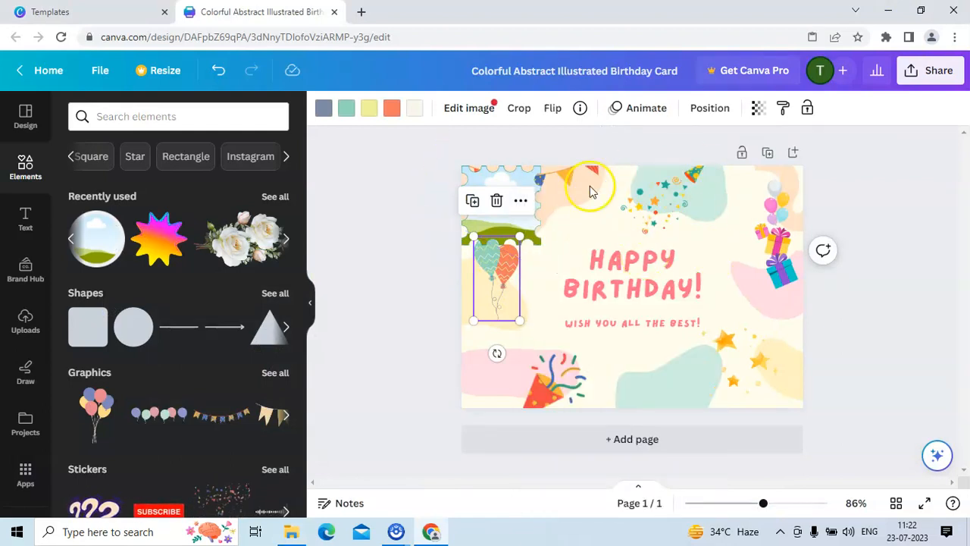
{"action": "left_click", "coordinate": [588, 212]}
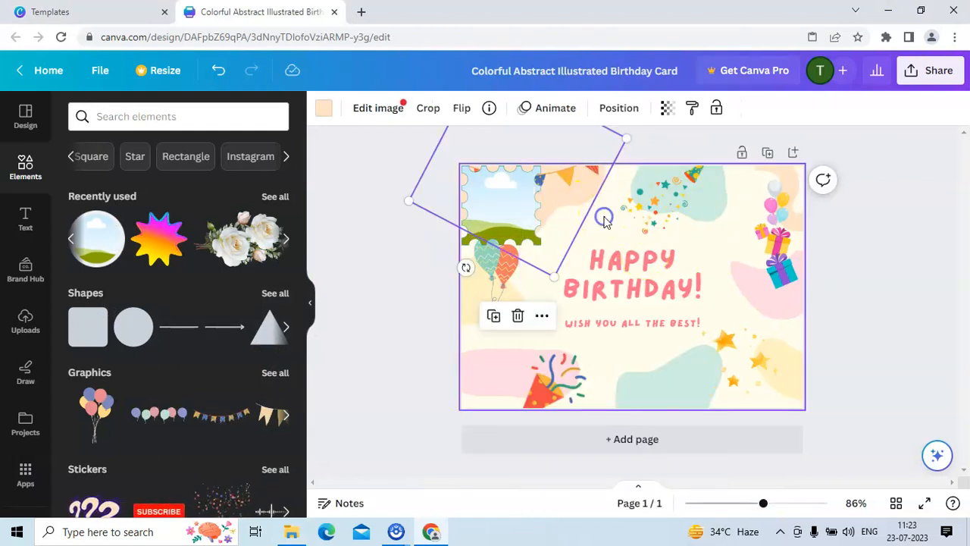
{"action": "left_click", "coordinate": [604, 220]}
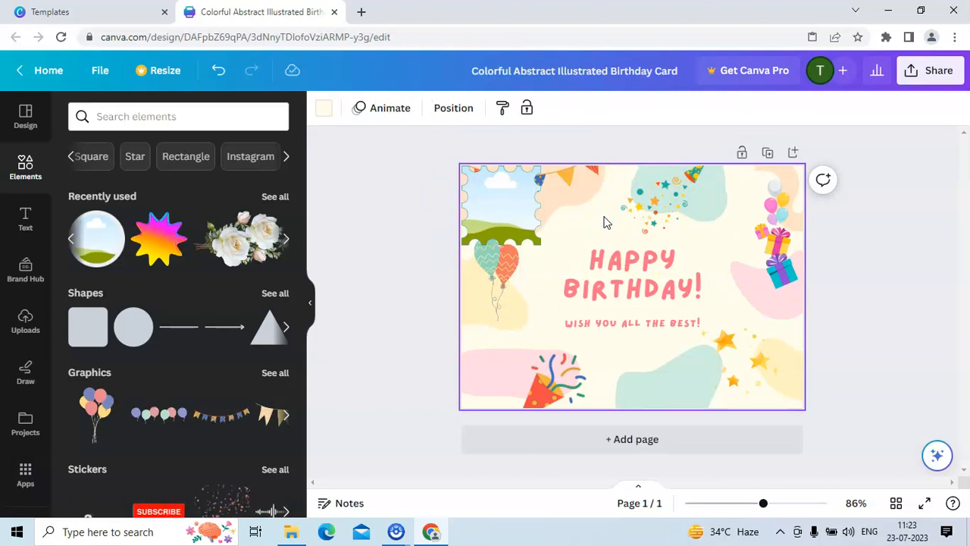
{"action": "key", "text": "ctrl+v"}
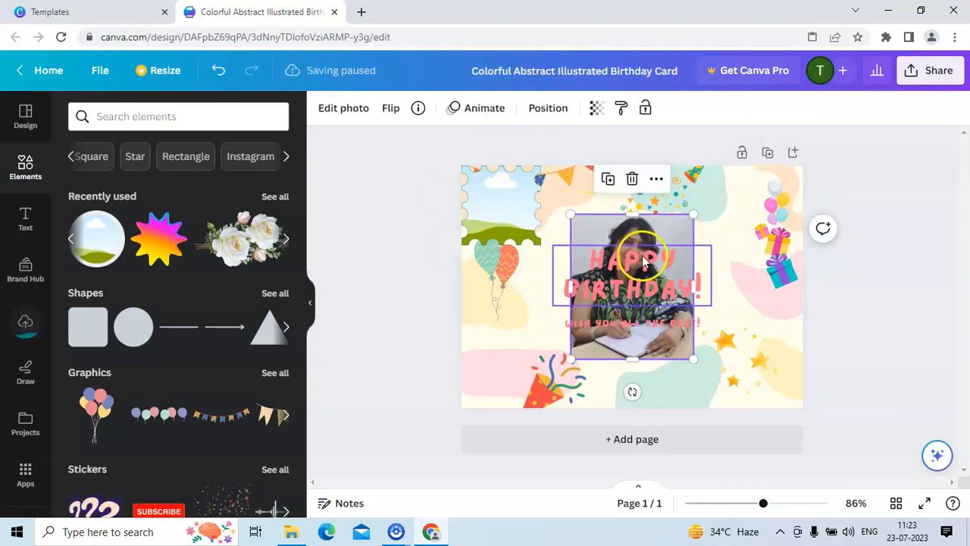
{"action": "left_click_drag", "start_coordinate": [627, 203], "coordinate": [523, 182]}
{"action": "left_click", "coordinate": [359, 210]}
{"action": "left_click", "coordinate": [505, 209]}
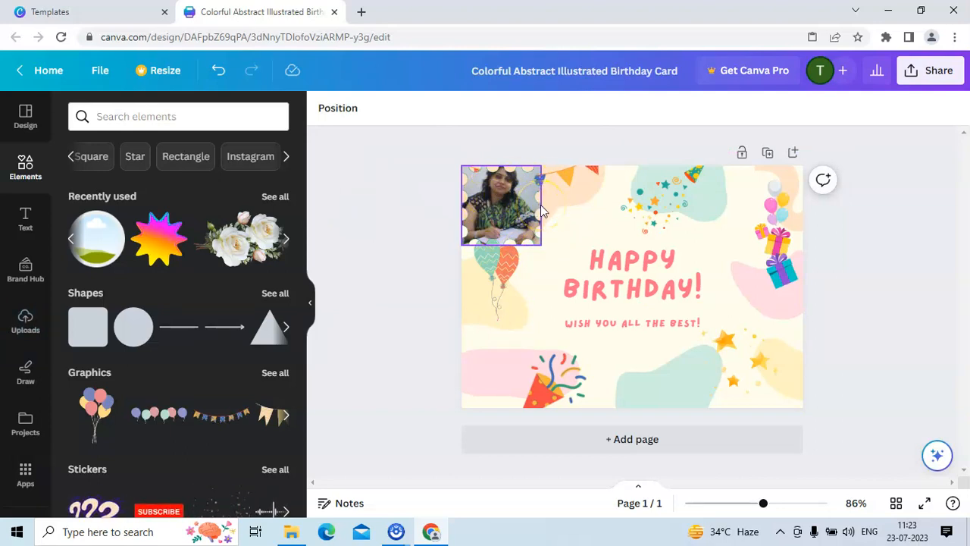
{"action": "left_click", "coordinate": [375, 240]}
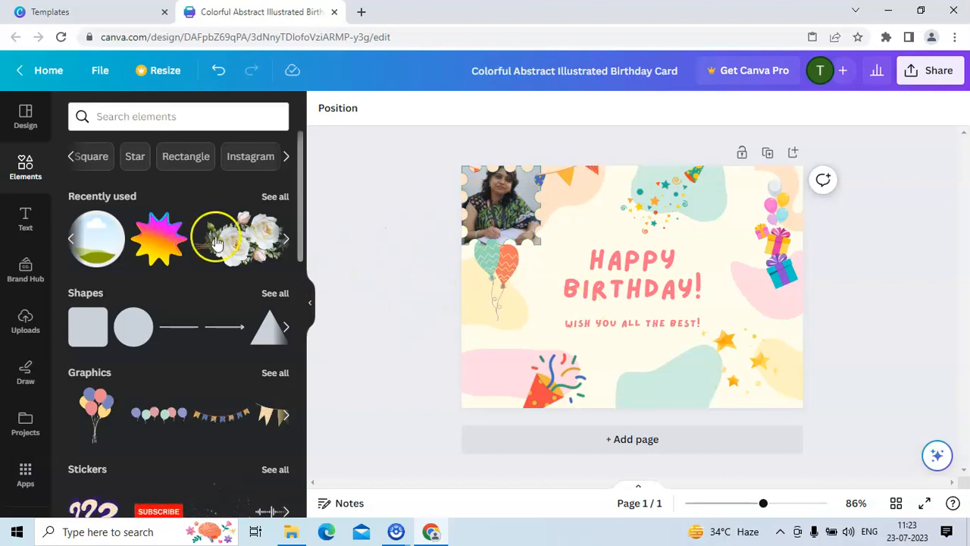
Add a heading text box to the card and shrink it to about 19.3 pt.
{"action": "left_click", "coordinate": [25, 217]}
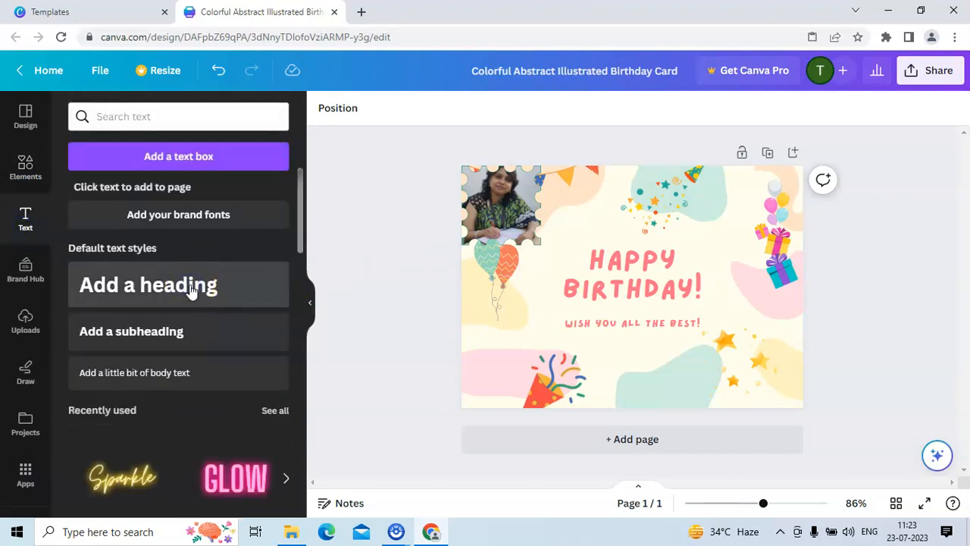
{"action": "left_click", "coordinate": [191, 289]}
{"action": "double_click", "coordinate": [650, 296]}
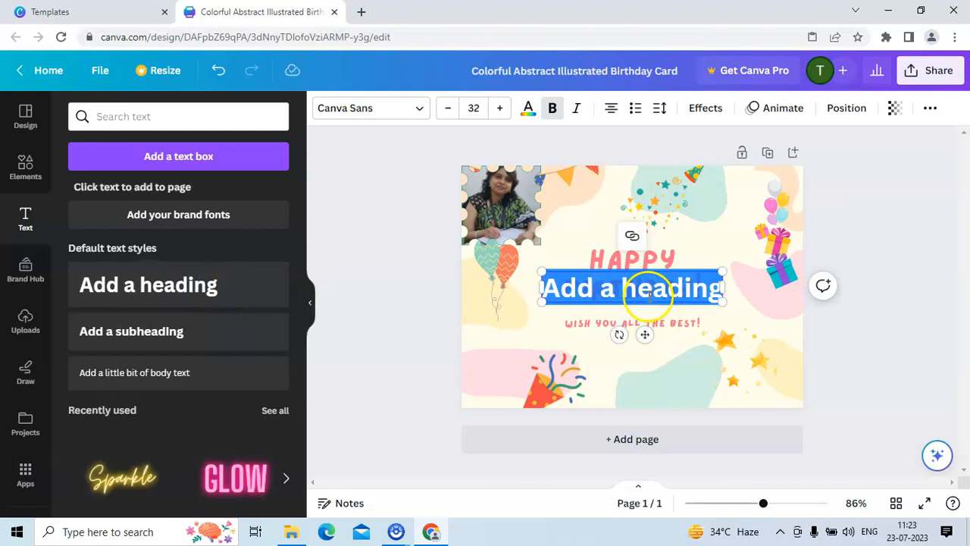
{"action": "left_click_drag", "start_coordinate": [641, 210], "coordinate": [625, 311]}
{"action": "left_click_drag", "start_coordinate": [543, 281], "coordinate": [607, 299]}
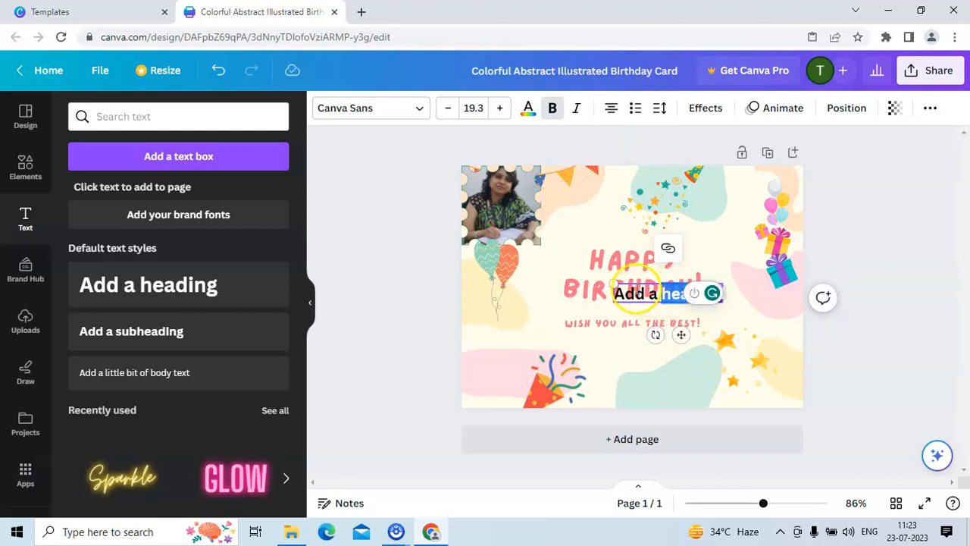
Move the 'Wish you all the best!' line lower and place the new heading just below BIRTHDAY!
{"action": "left_click_drag", "start_coordinate": [681, 334], "coordinate": [671, 350]}
{"action": "left_click_drag", "start_coordinate": [584, 324], "coordinate": [581, 347]}
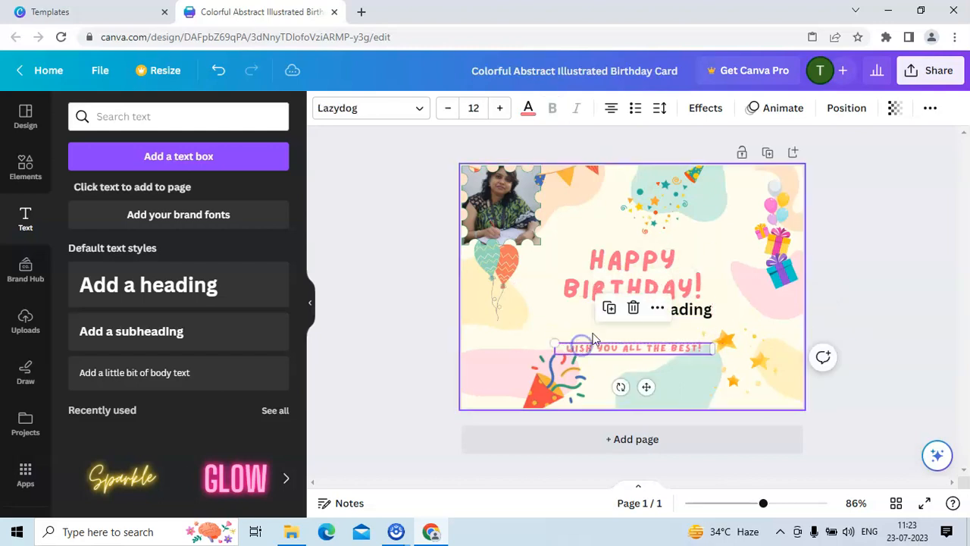
{"action": "left_click_drag", "start_coordinate": [699, 311], "coordinate": [680, 324]}
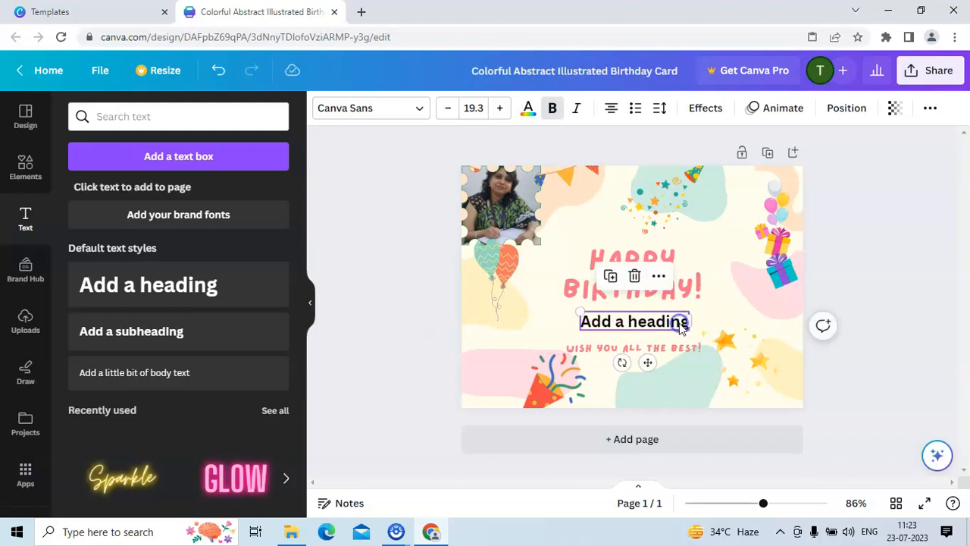
Replace the heading's placeholder text with the birthday person's name in capitals.
{"action": "double_click", "coordinate": [682, 326]}
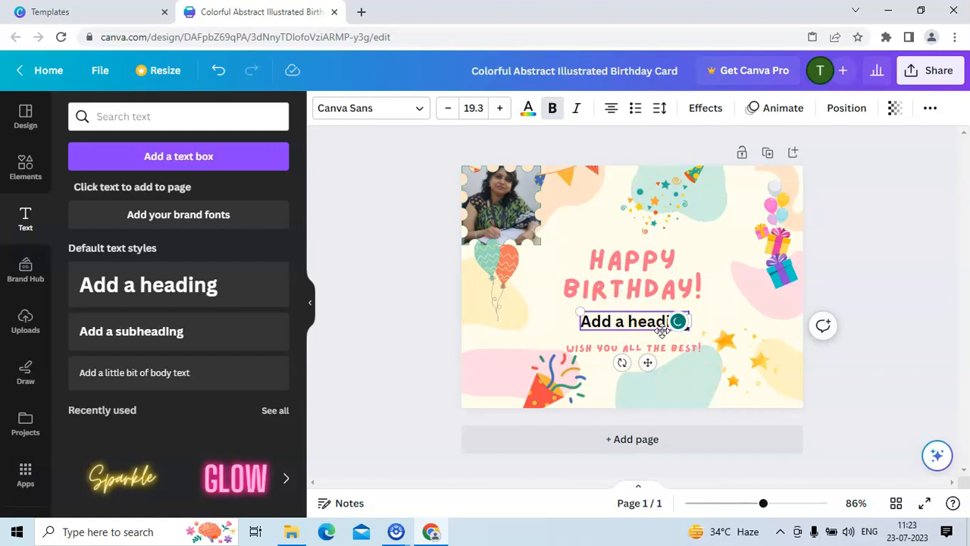
{"action": "key", "text": "BackSpace"}
{"action": "key", "text": "BackSpace"}
{"action": "key", "text": "BackSpace"}
{"action": "key", "text": "BackSpace"}
{"action": "key", "text": "BackSpace"}
{"action": "key", "text": "BackSpace"}
{"action": "key", "text": "BackSpace"}
{"action": "key", "text": "BackSpace"}
{"action": "key", "text": "BackSpace"}
{"action": "key", "text": "BackSpace"}
{"action": "key", "text": "BackSpace"}
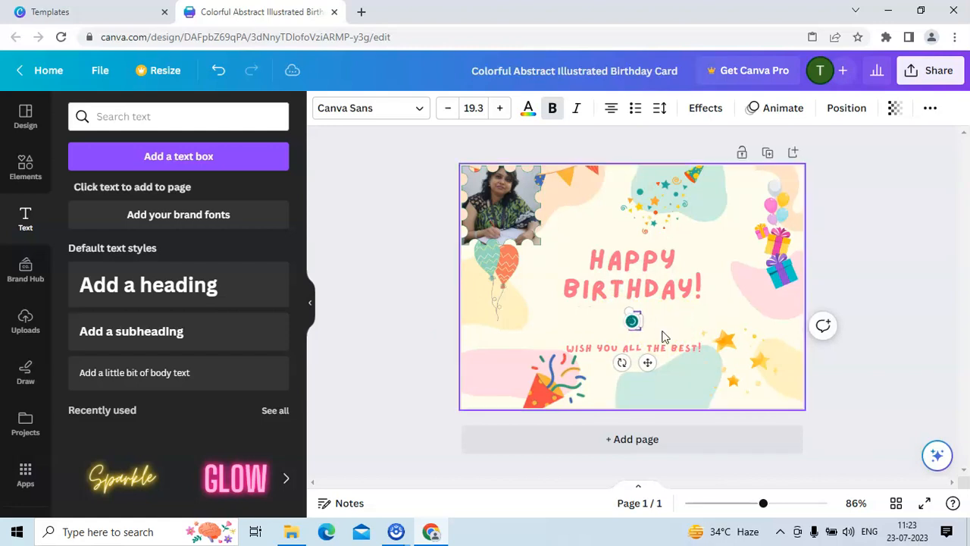
{"action": "type", "text": "ATANV"}
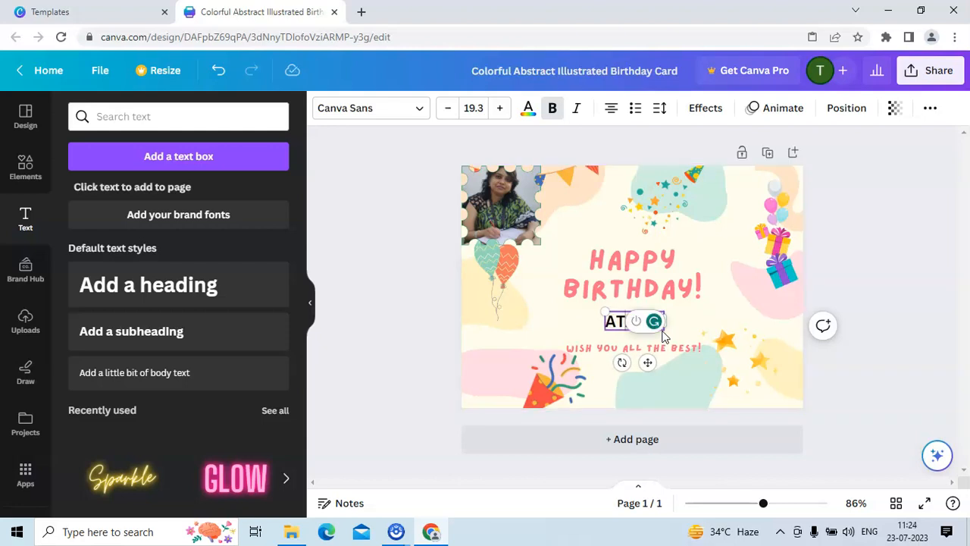
{"action": "key", "text": "BackSpace"}
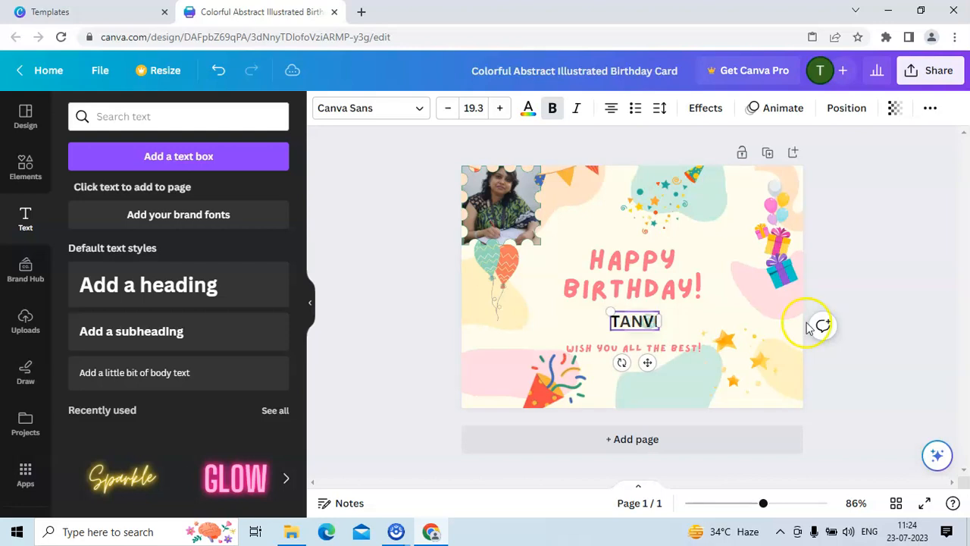
{"action": "left_click", "coordinate": [865, 400]}
Change the name's font, trying Lazydog and then Montserrat Classic.
{"action": "left_click", "coordinate": [632, 322]}
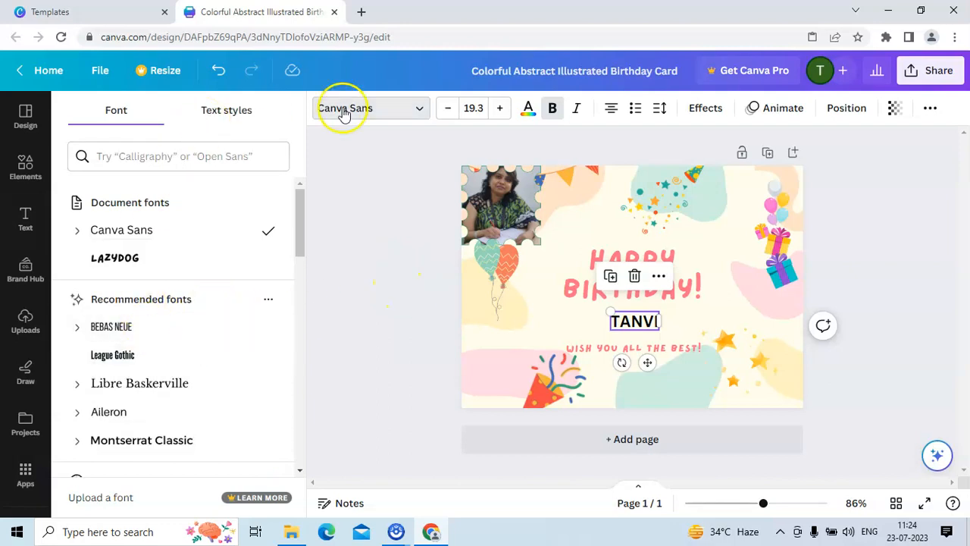
{"action": "left_click", "coordinate": [148, 259]}
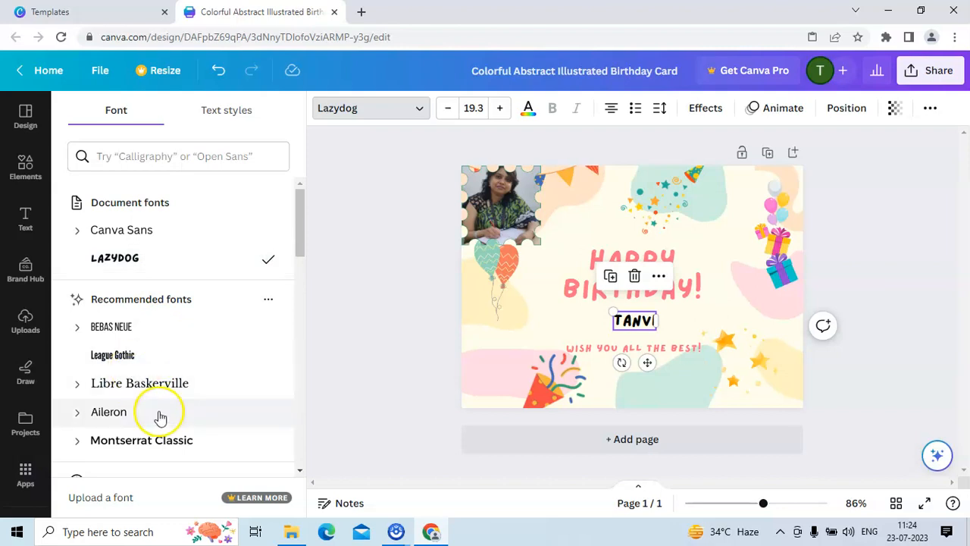
{"action": "left_click", "coordinate": [168, 441]}
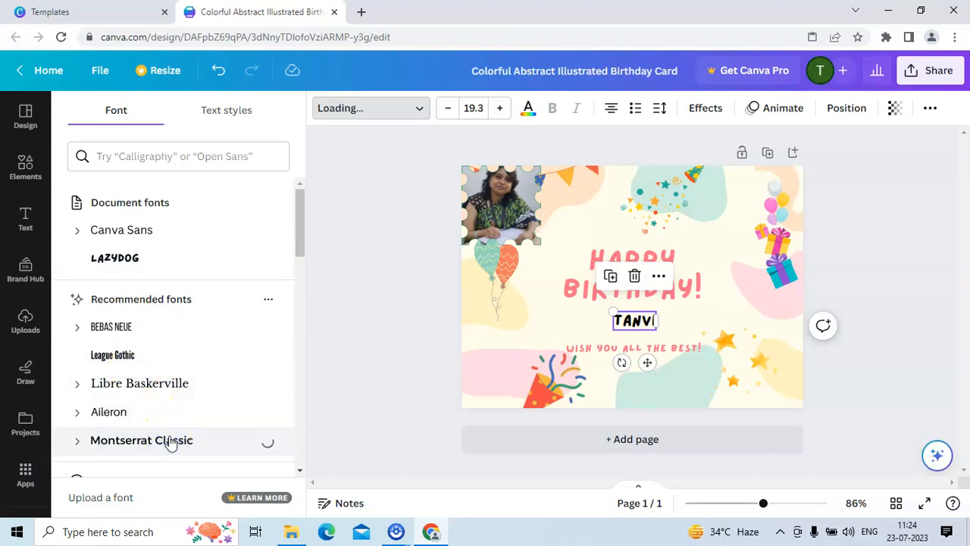
Change the name's font, trying Anton and then Bukhari Script.
{"action": "left_click_drag", "start_coordinate": [300, 223], "coordinate": [295, 354]}
{"action": "left_click", "coordinate": [129, 365]}
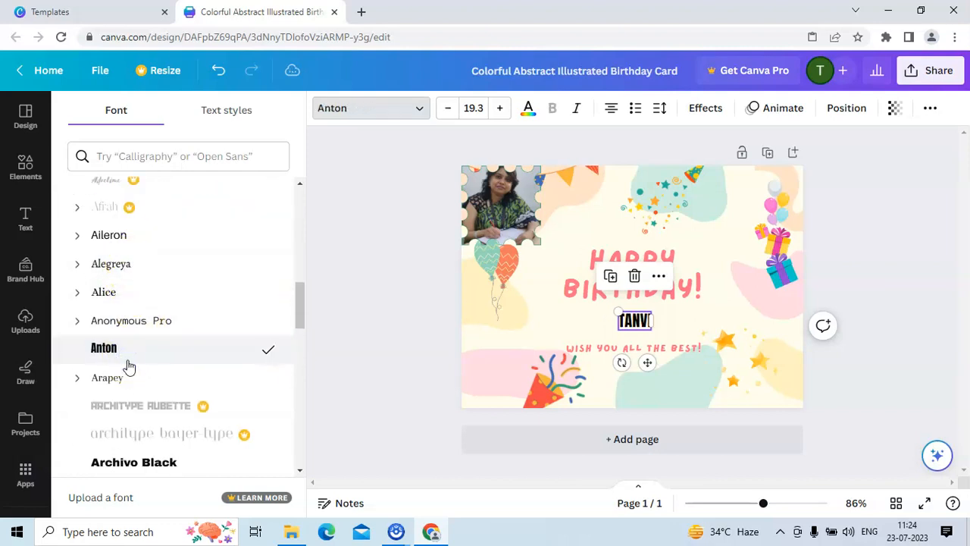
{"action": "left_click_drag", "start_coordinate": [301, 338], "coordinate": [299, 394]}
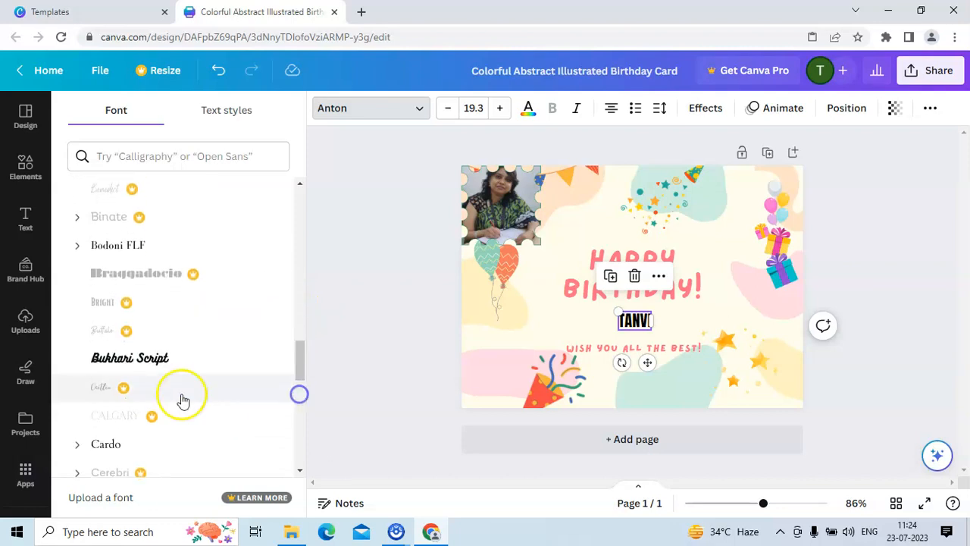
{"action": "left_click", "coordinate": [155, 365]}
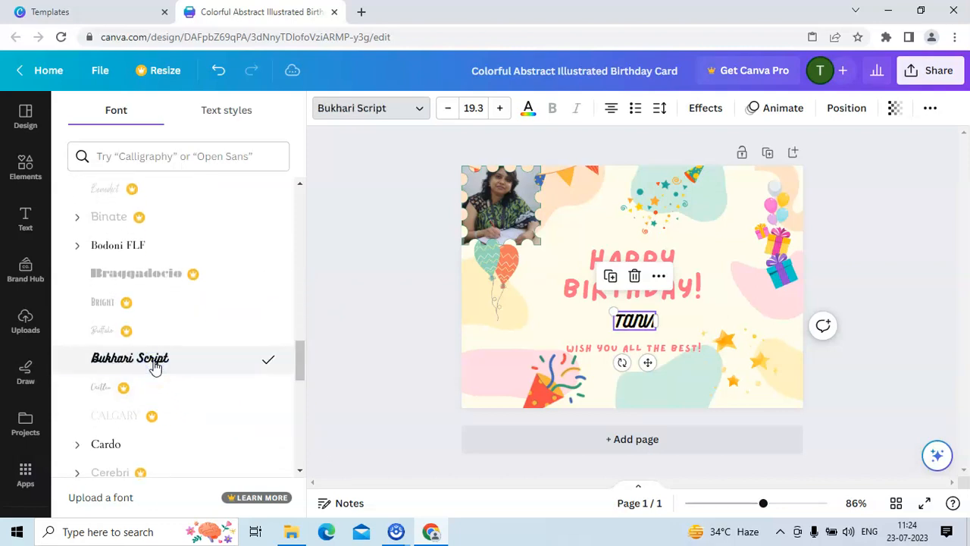
Color the name dark green, trying orange first, and widen the name's text box.
{"action": "left_click", "coordinate": [528, 110]}
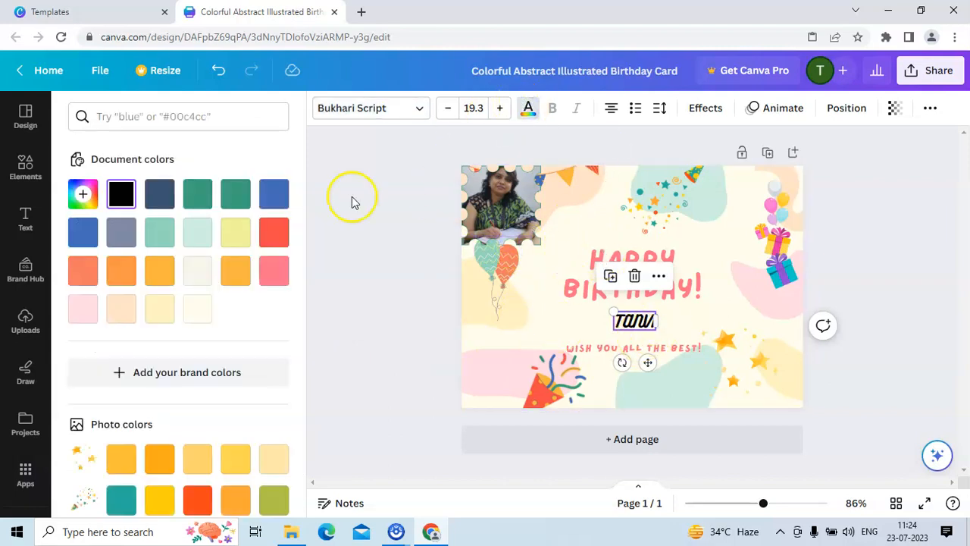
{"action": "left_click", "coordinate": [83, 271]}
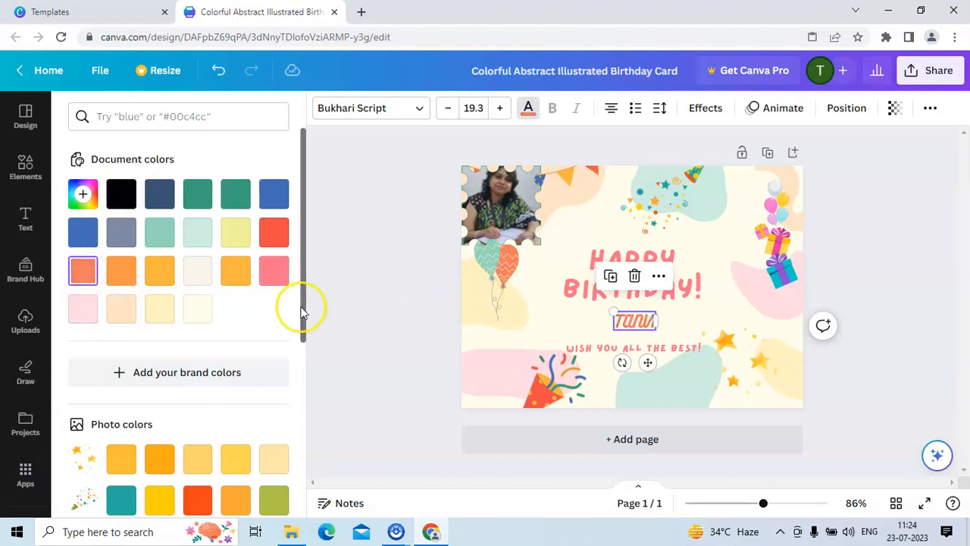
{"action": "left_click", "coordinate": [197, 195]}
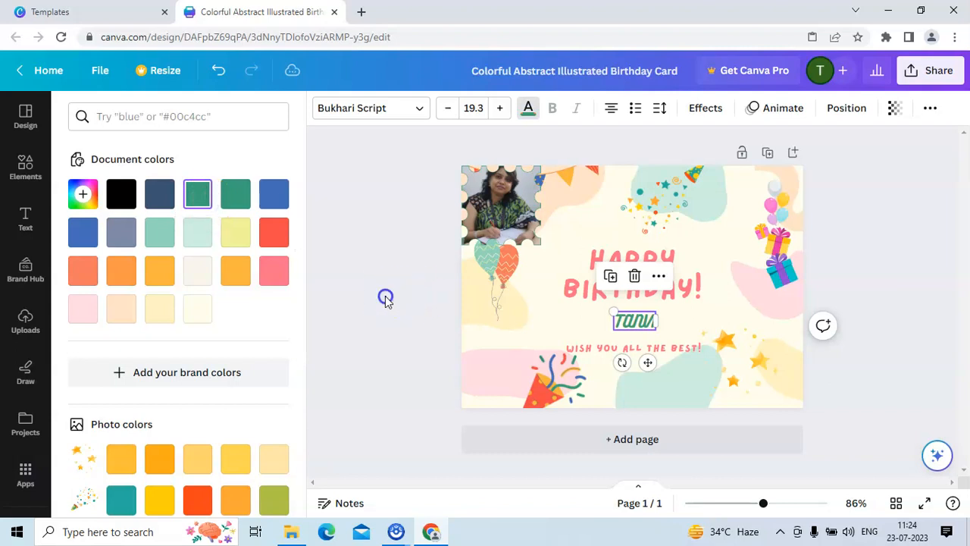
{"action": "left_click", "coordinate": [386, 299]}
{"action": "left_click_drag", "start_coordinate": [712, 316], "coordinate": [728, 320]}
{"action": "left_click_drag", "start_coordinate": [613, 320], "coordinate": [554, 321]}
{"action": "left_click", "coordinate": [878, 408]}
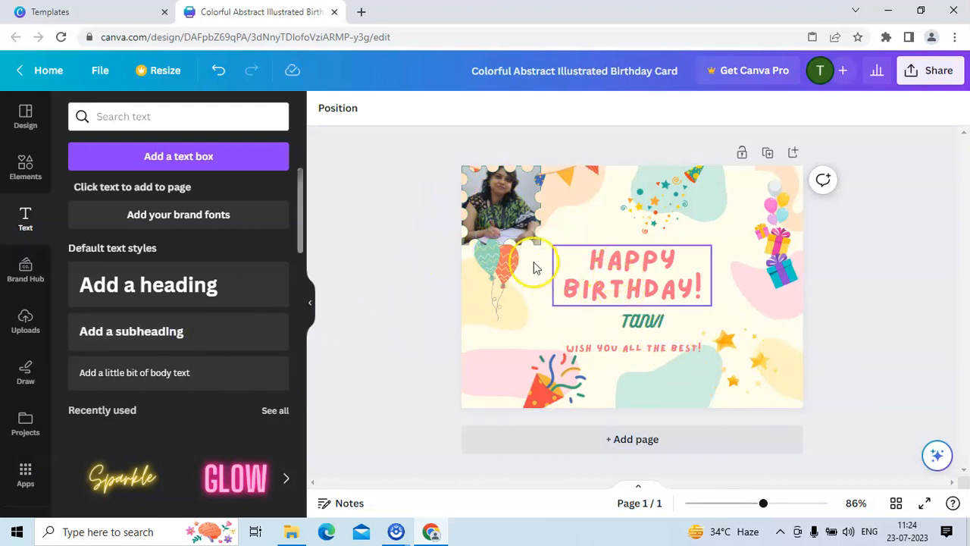
Add a subheading text box and move it to the card's lower right corner.
{"action": "left_click", "coordinate": [148, 336]}
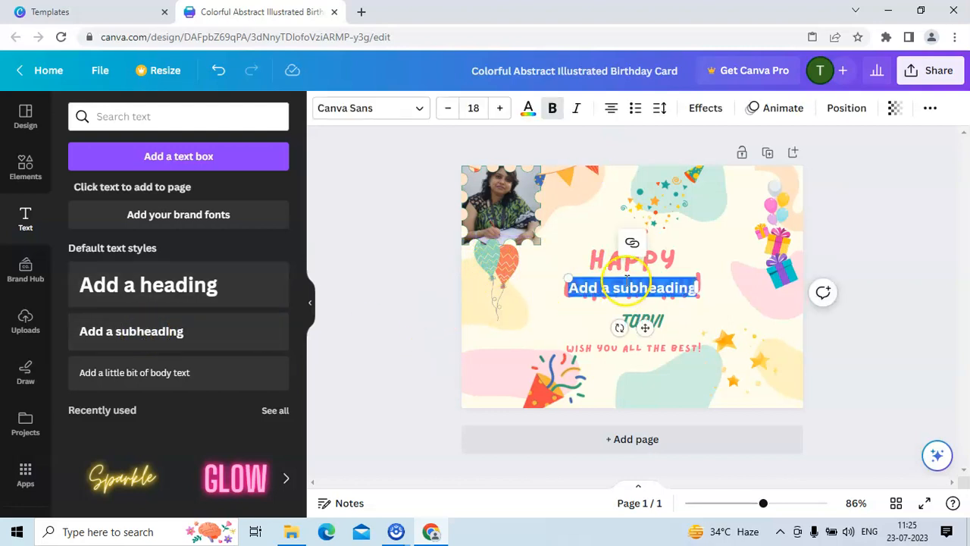
{"action": "left_click", "coordinate": [584, 288]}
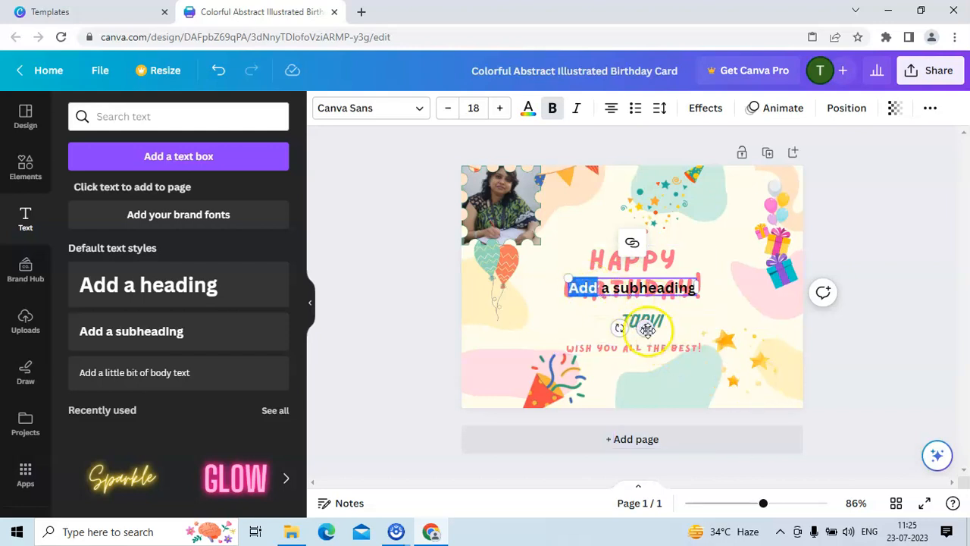
{"action": "left_click_drag", "start_coordinate": [647, 329], "coordinate": [743, 415]}
{"action": "left_click", "coordinate": [756, 375]}
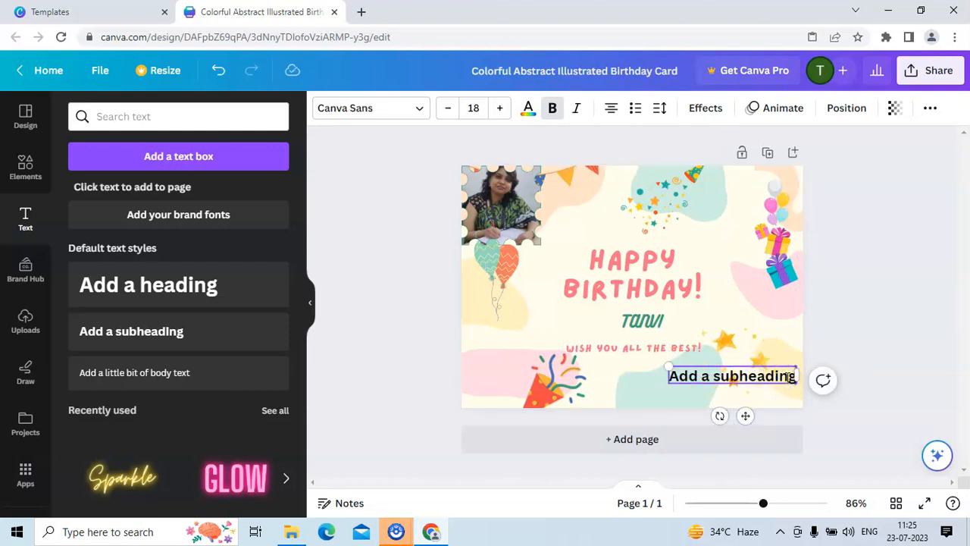
Replace the subheading's placeholder with 'FROM:' and 'ABC FAMILY' on two lines.
{"action": "left_click_drag", "start_coordinate": [791, 377], "coordinate": [786, 383]}
{"action": "key", "text": "BackSpace"}
{"action": "key", "text": "BackSpace"}
{"action": "key", "text": "BackSpace"}
{"action": "key", "text": "BackSpace"}
{"action": "key", "text": "BackSpace"}
{"action": "key", "text": "BackSpace"}
{"action": "key", "text": "BackSpace"}
{"action": "key", "text": "BackSpace"}
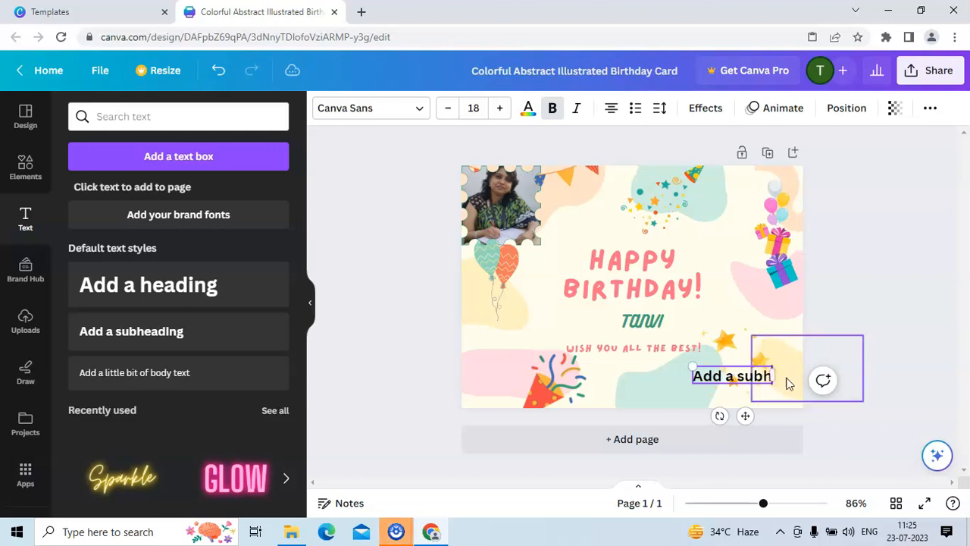
{"action": "key", "text": "BackSpace"}
{"action": "key", "text": "BackSpace"}
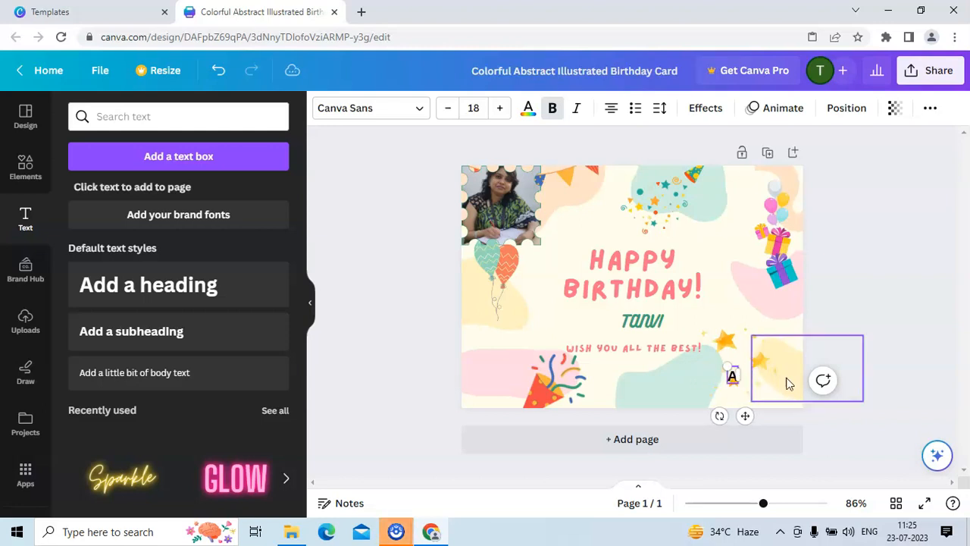
{"action": "type", "text": "fRO,"}
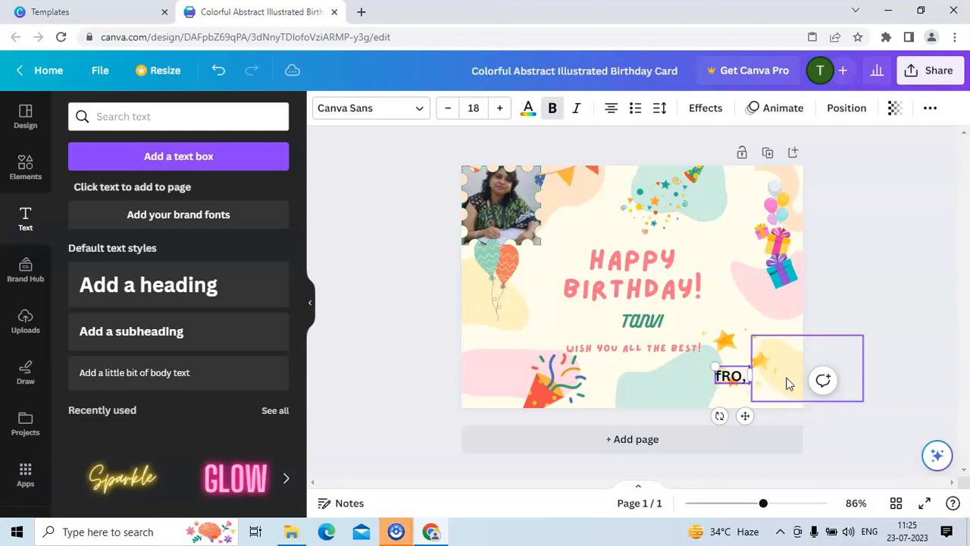
{"action": "key", "text": "BackSpace"}
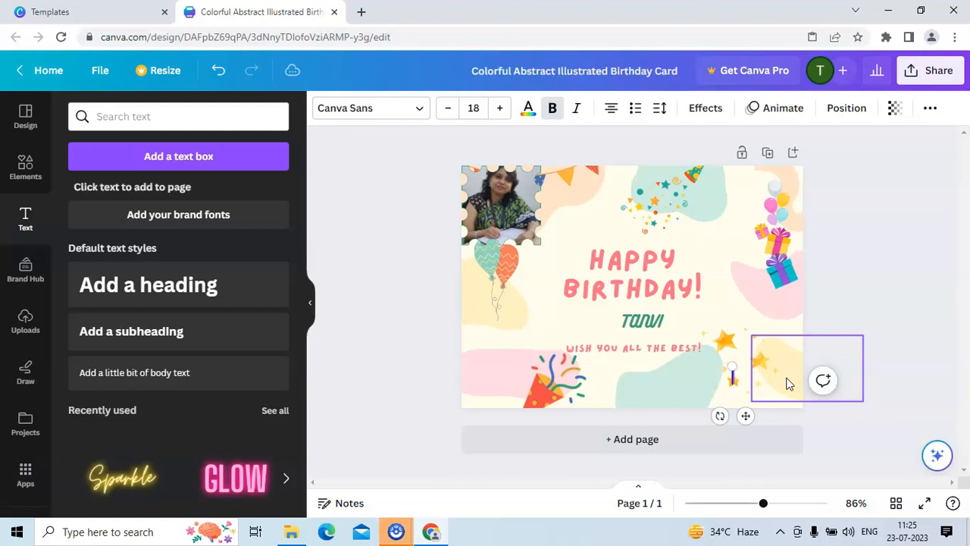
{"action": "type", "text": "FROM:"}
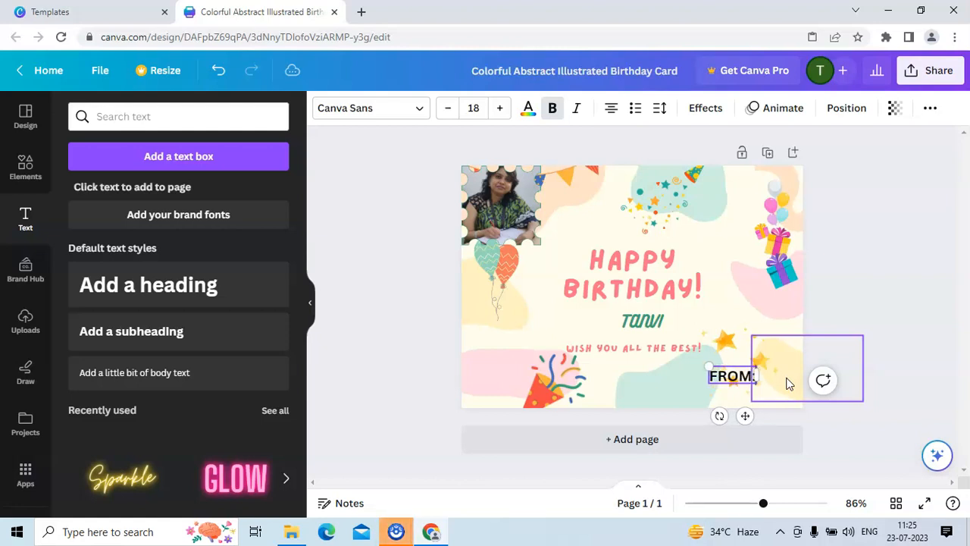
{"action": "key", "text": "Return"}
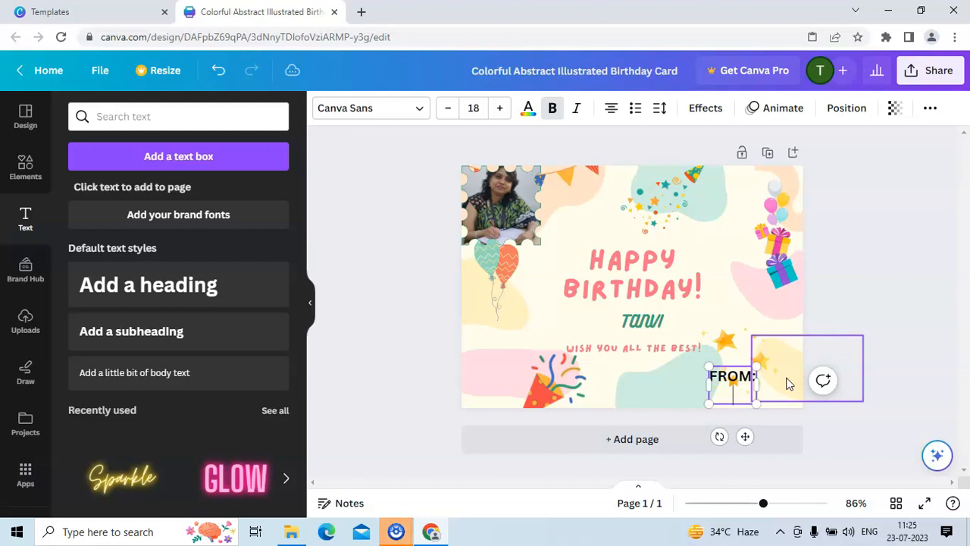
{"action": "type", "text": "ABC FA"}
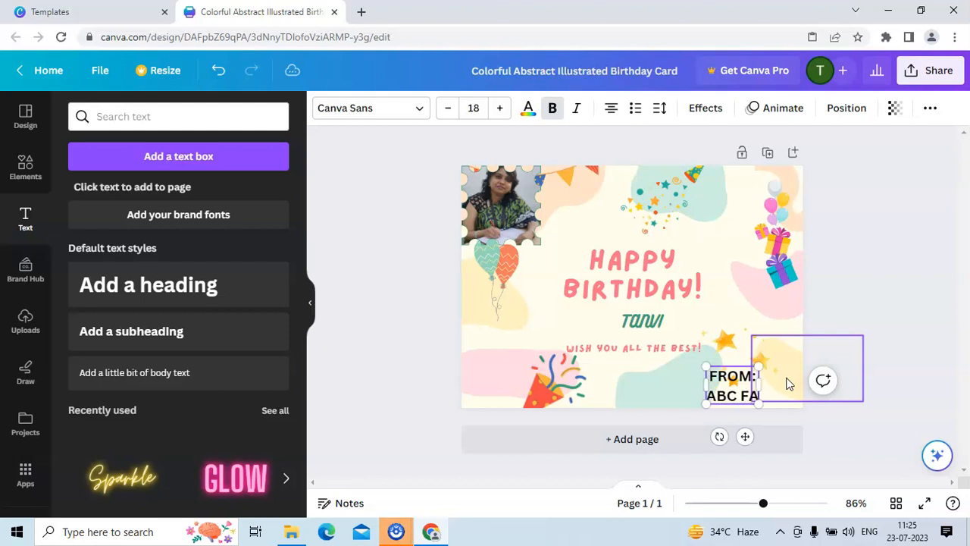
{"action": "type", "text": "MILY"}
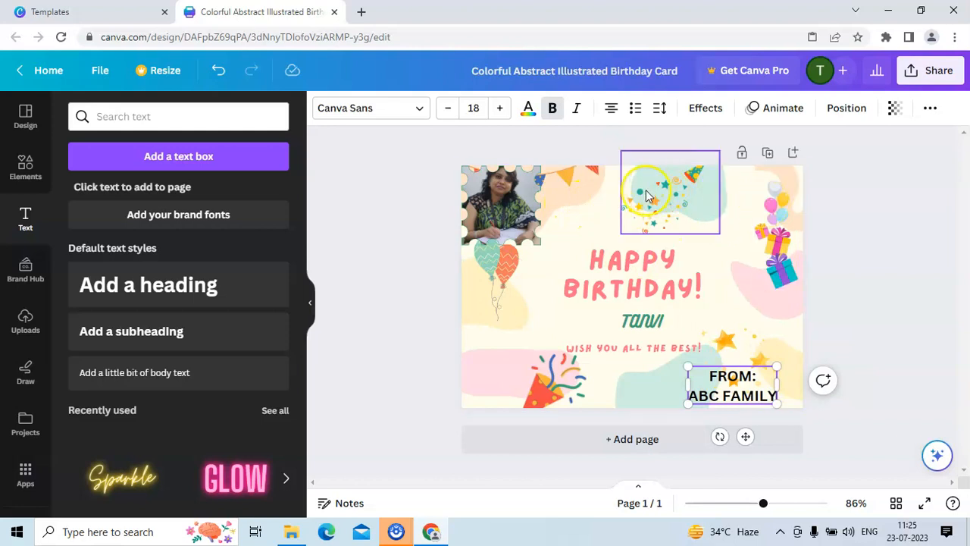
Move the photo to the upper right corner and add another subheading at the upper left corner.
{"action": "left_click_drag", "start_coordinate": [521, 201], "coordinate": [779, 202]}
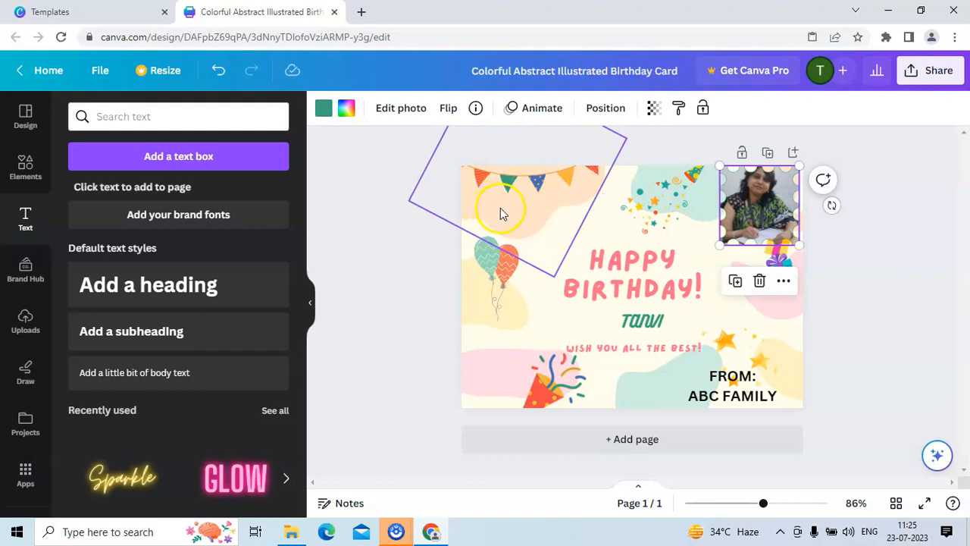
{"action": "left_click", "coordinate": [256, 322]}
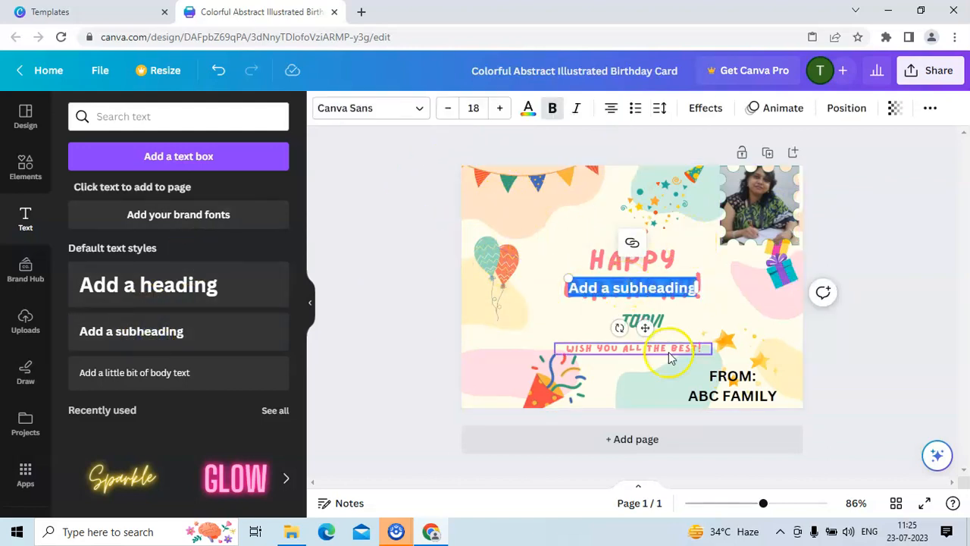
{"action": "left_click_drag", "start_coordinate": [646, 328], "coordinate": [541, 222]}
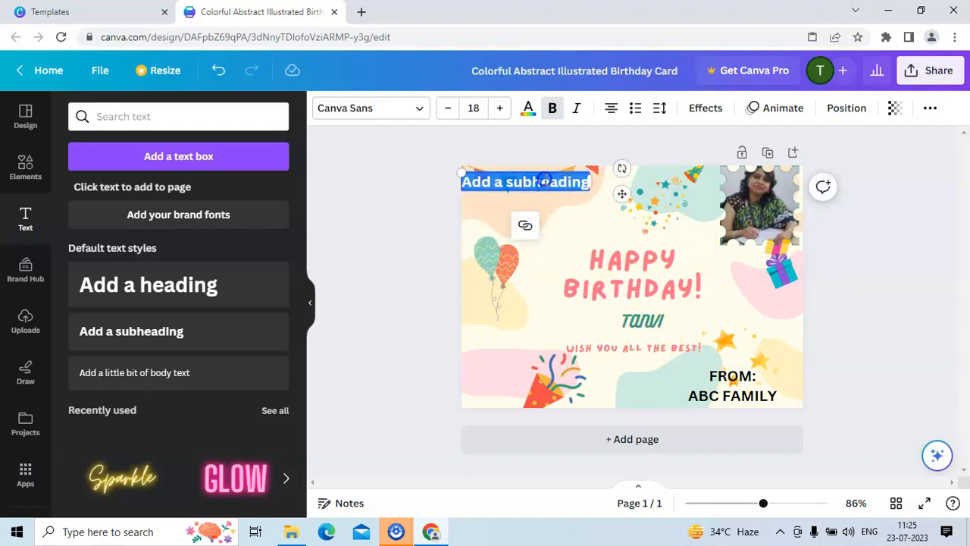
Replace the new subheading's placeholder with 'TO' and 'XYZ' on two lines and widen its box.
{"action": "left_click", "coordinate": [580, 182]}
{"action": "key", "text": "BackSpace"}
{"action": "key", "text": "BackSpace"}
{"action": "key", "text": "BackSpace"}
{"action": "key", "text": "BackSpace"}
{"action": "key", "text": "BackSpace"}
{"action": "key", "text": "BackSpace"}
{"action": "key", "text": "BackSpace"}
{"action": "key", "text": "BackSpace"}
{"action": "key", "text": "BackSpace"}
{"action": "key", "text": "BackSpace"}
{"action": "key", "text": "BackSpace"}
{"action": "key", "text": "BackSpace"}
{"action": "key", "text": "BackSpace"}
{"action": "key", "text": "BackSpace"}
{"action": "key", "text": "BackSpace"}
{"action": "key", "text": "BackSpace"}
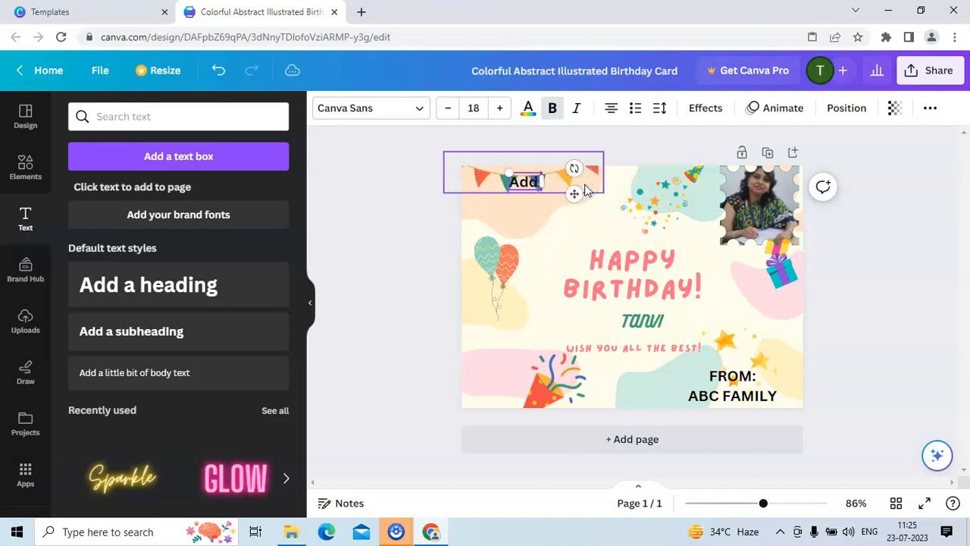
{"action": "type", "text": "to "}
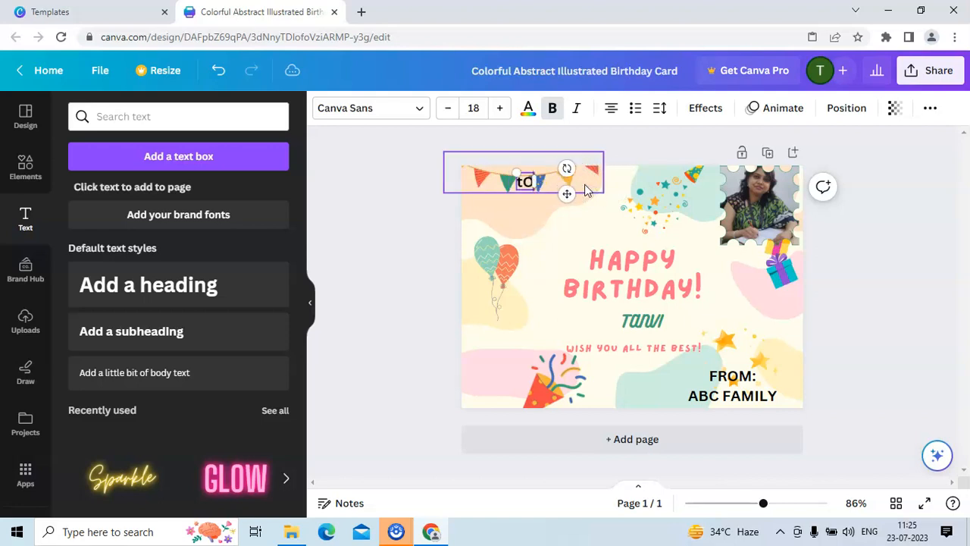
{"action": "type", "text": "XYZ"}
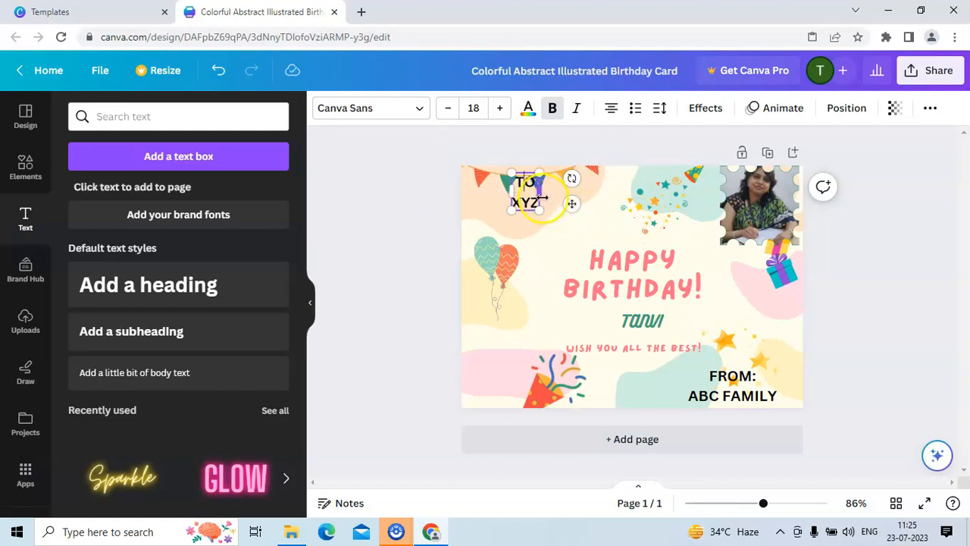
{"action": "left_click_drag", "start_coordinate": [539, 194], "coordinate": [595, 198]}
{"action": "left_click_drag", "start_coordinate": [512, 191], "coordinate": [486, 195]}
Color the 'TO XYZ' text teal.
{"action": "left_click_drag", "start_coordinate": [561, 202], "coordinate": [529, 182]}
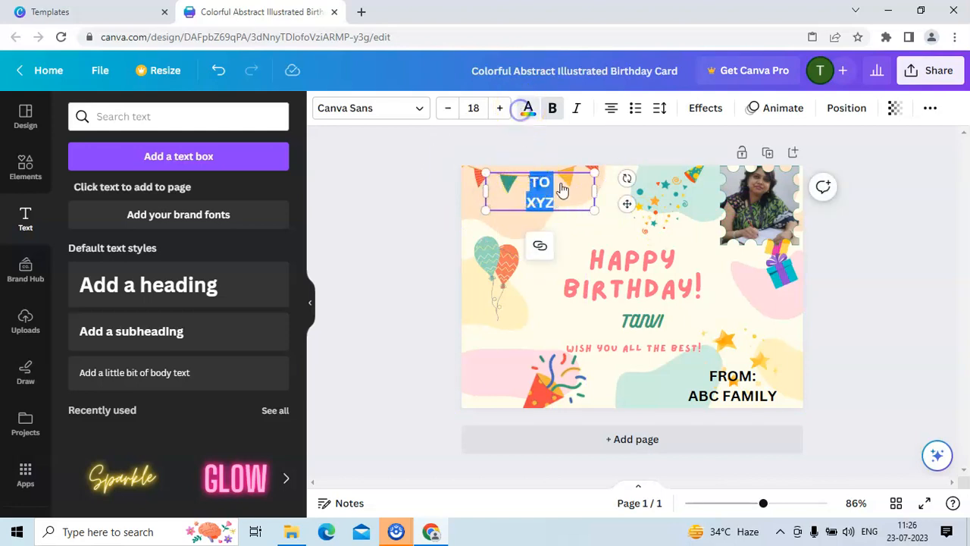
{"action": "left_click", "coordinate": [529, 107]}
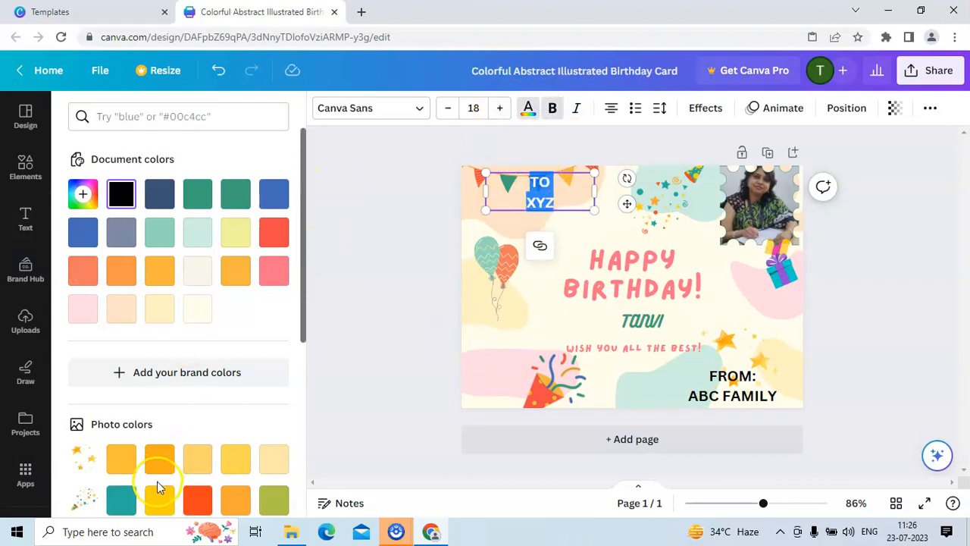
{"action": "left_click", "coordinate": [121, 499]}
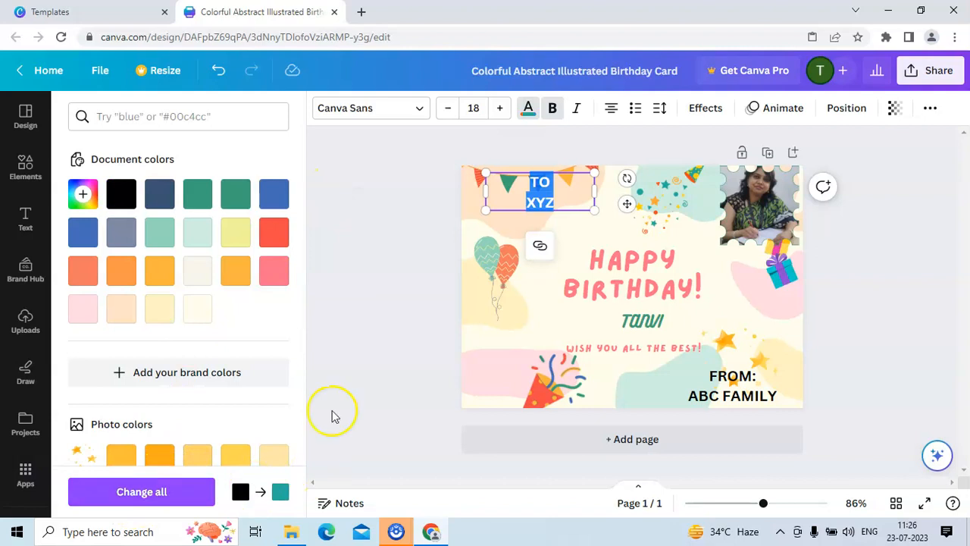
{"action": "left_click", "coordinate": [284, 490]}
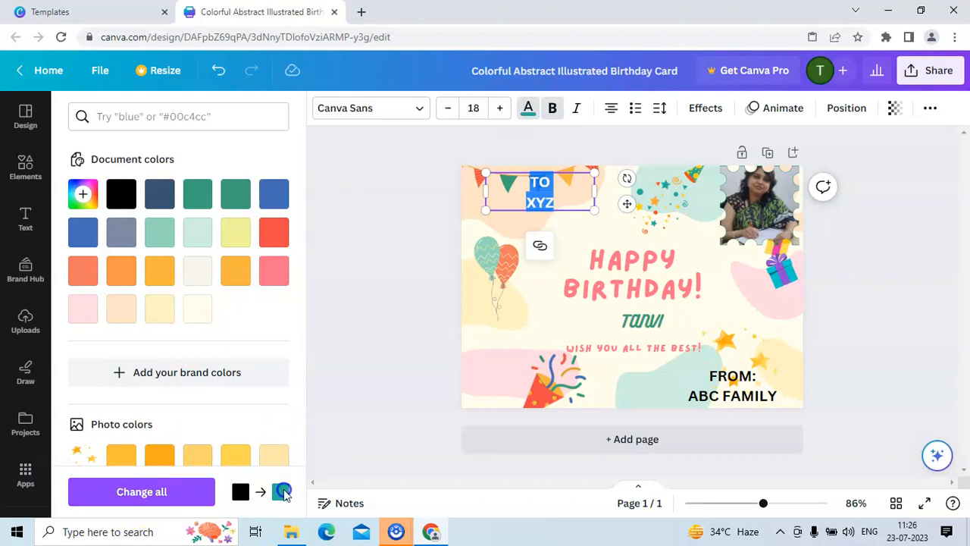
{"action": "left_click", "coordinate": [380, 280]}
{"action": "left_click", "coordinate": [390, 261]}
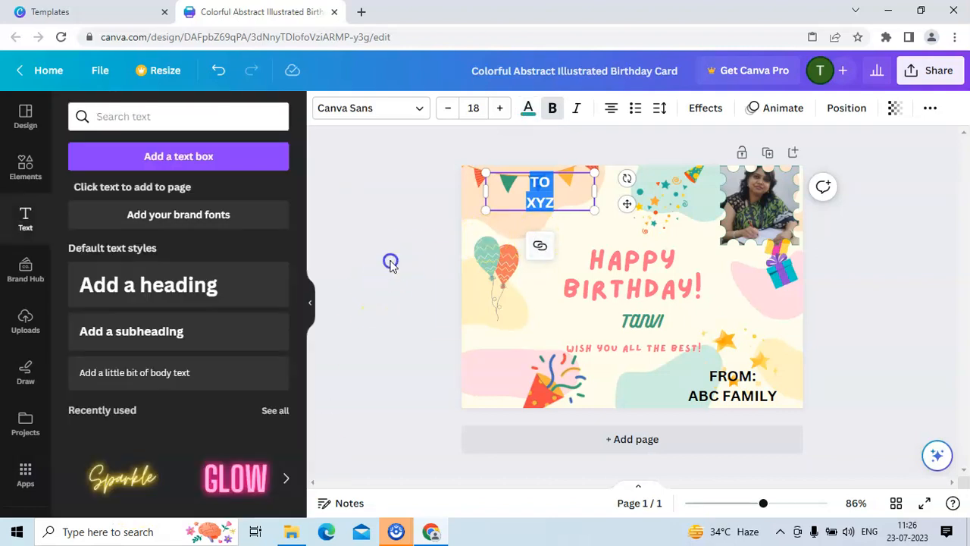
{"action": "left_click", "coordinate": [741, 386]}
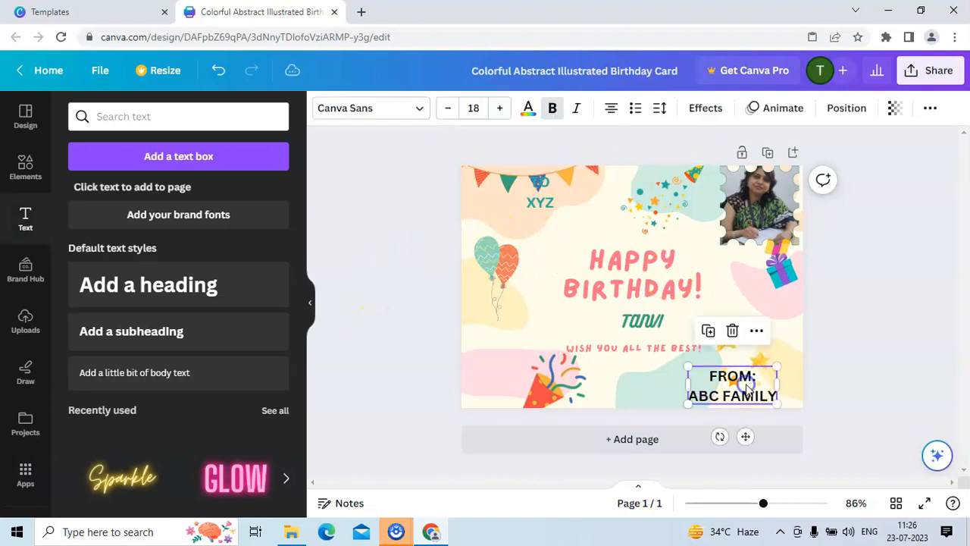
{"action": "left_click", "coordinate": [390, 258]}
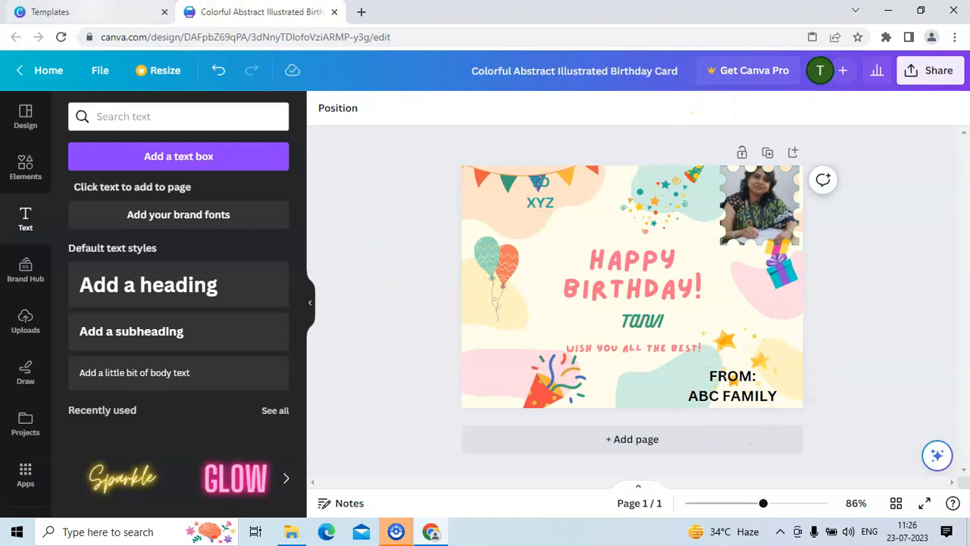
{"action": "left_click", "coordinate": [101, 74]}
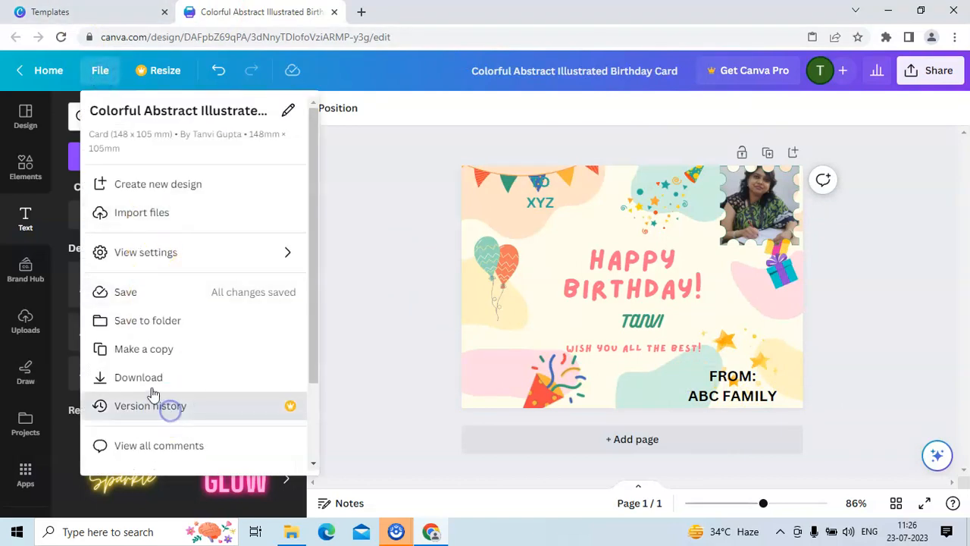
{"action": "left_click", "coordinate": [150, 383]}
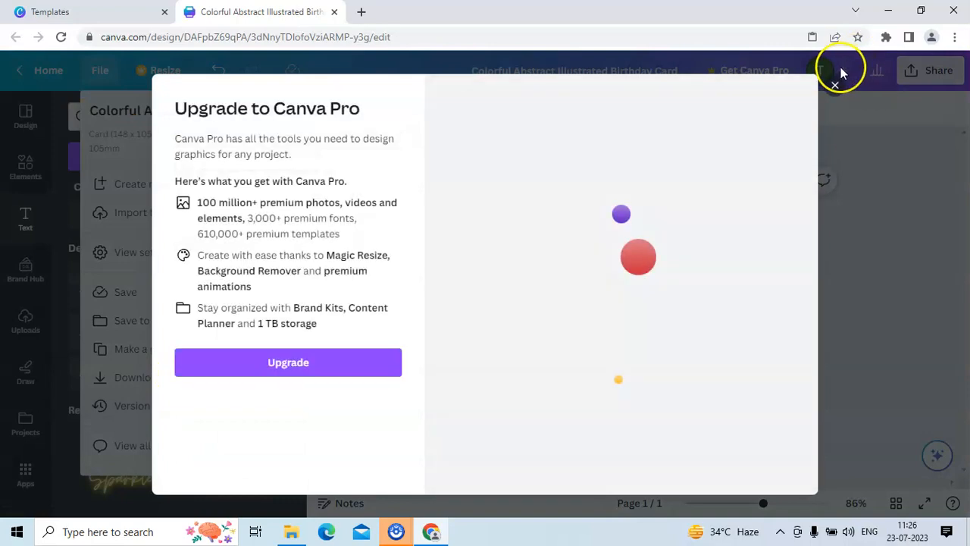
{"action": "left_click", "coordinate": [835, 87]}
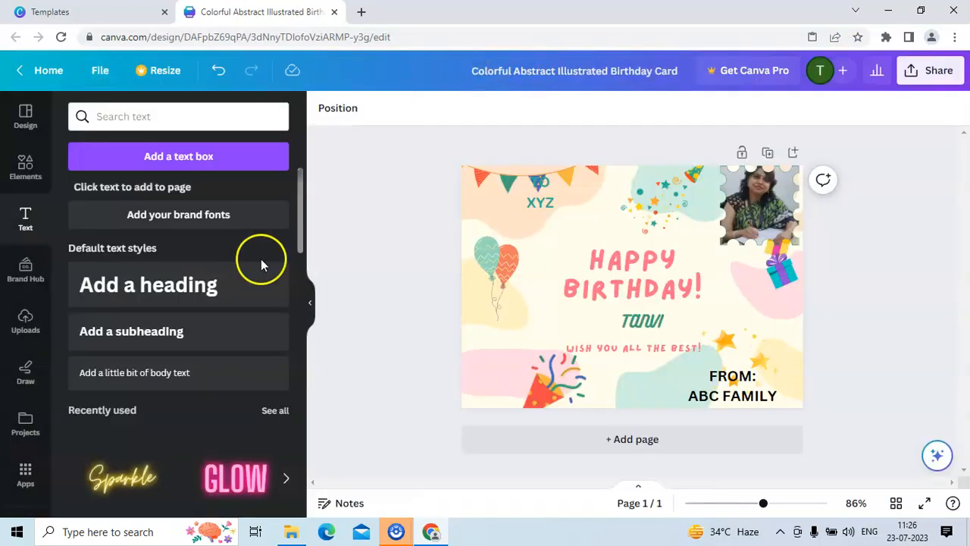
{"action": "left_click", "coordinate": [98, 72]}
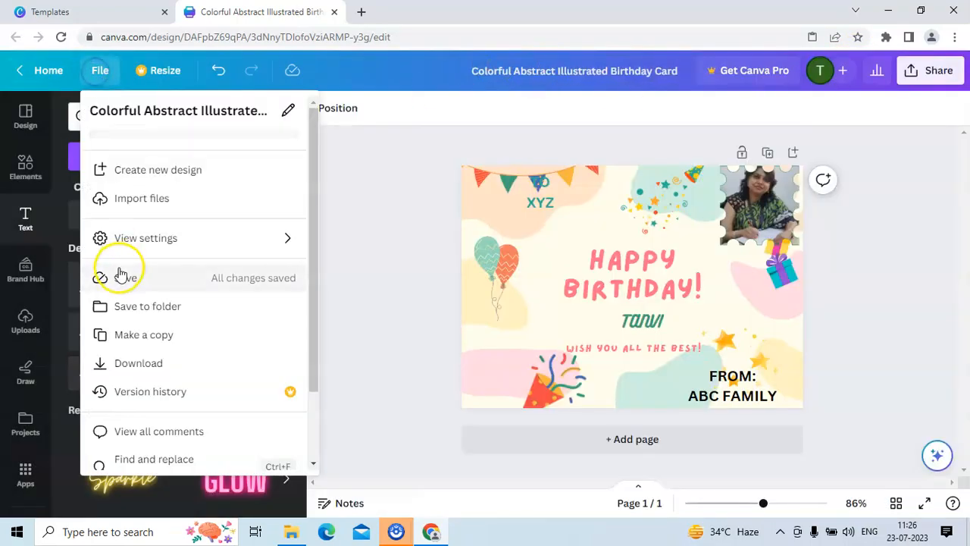
{"action": "left_click", "coordinate": [123, 379]}
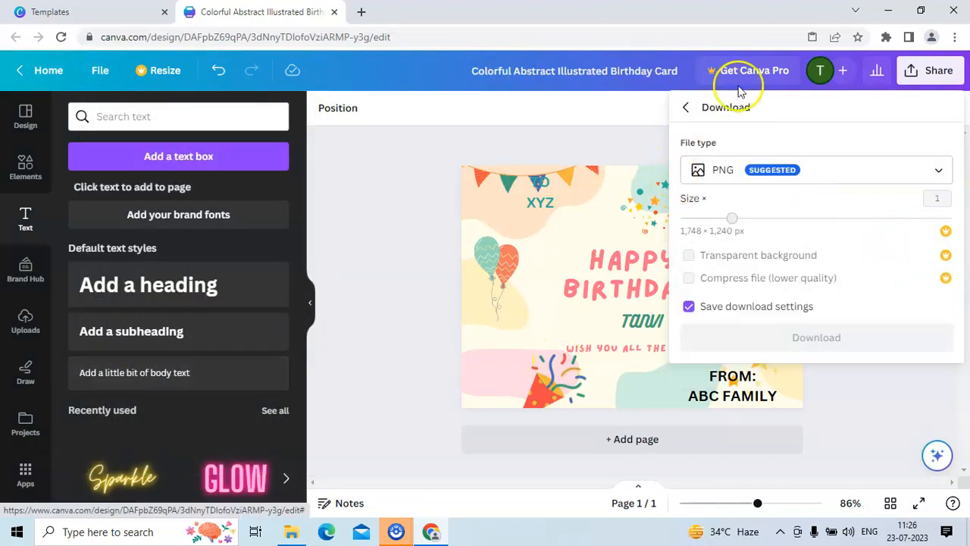
{"action": "left_click", "coordinate": [893, 180]}
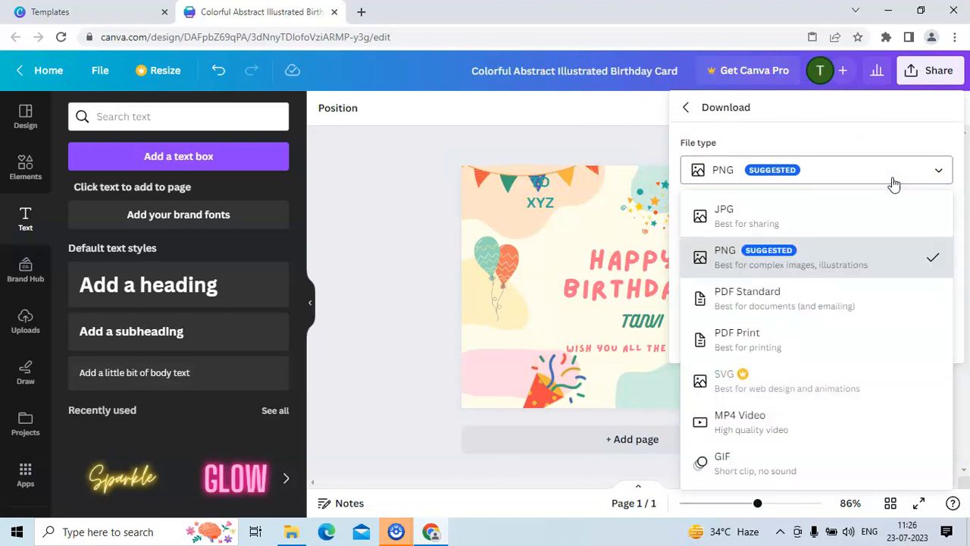
{"action": "left_click", "coordinate": [561, 135]}
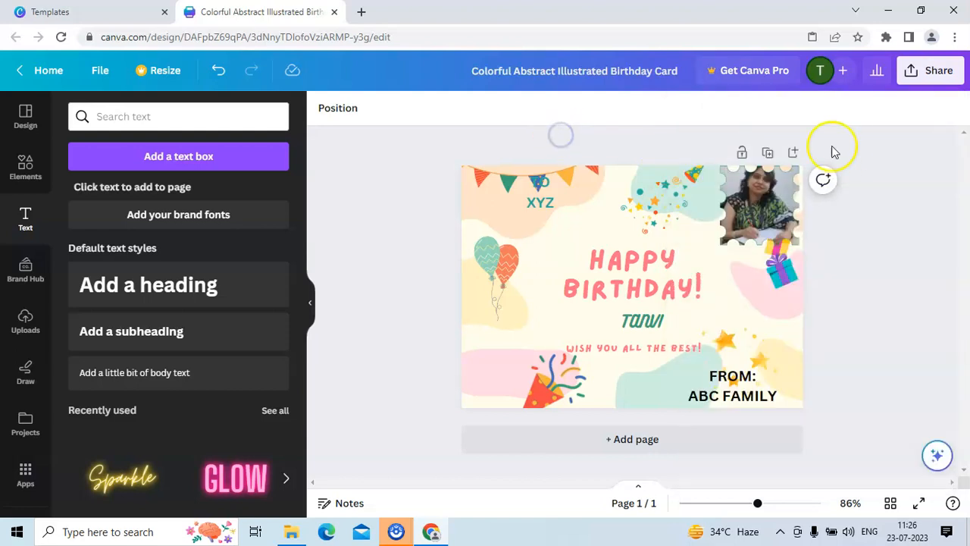
Download the card as a PNG image and open the downloaded file.
{"action": "left_click", "coordinate": [99, 71]}
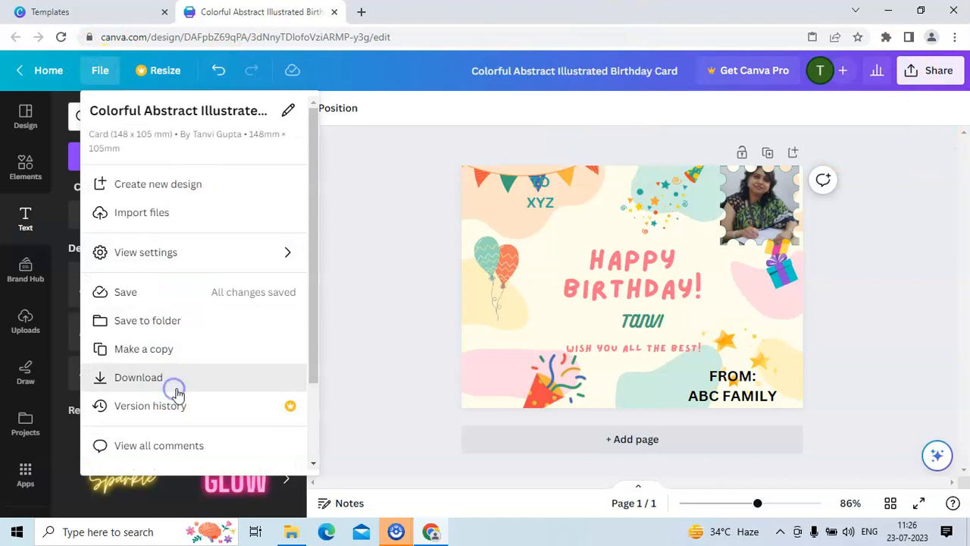
{"action": "left_click", "coordinate": [175, 393]}
{"action": "left_click", "coordinate": [816, 355]}
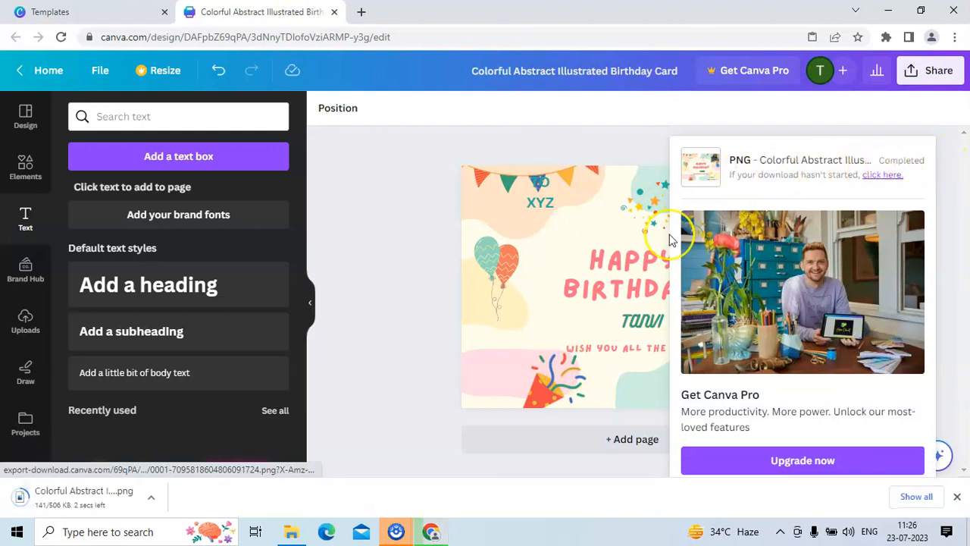
{"action": "left_click", "coordinate": [348, 230]}
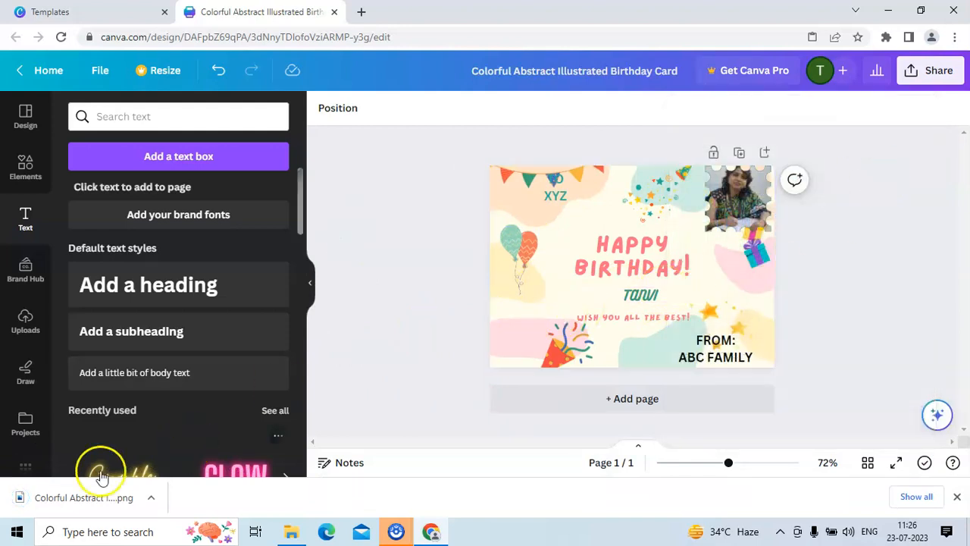
{"action": "left_click", "coordinate": [65, 500]}
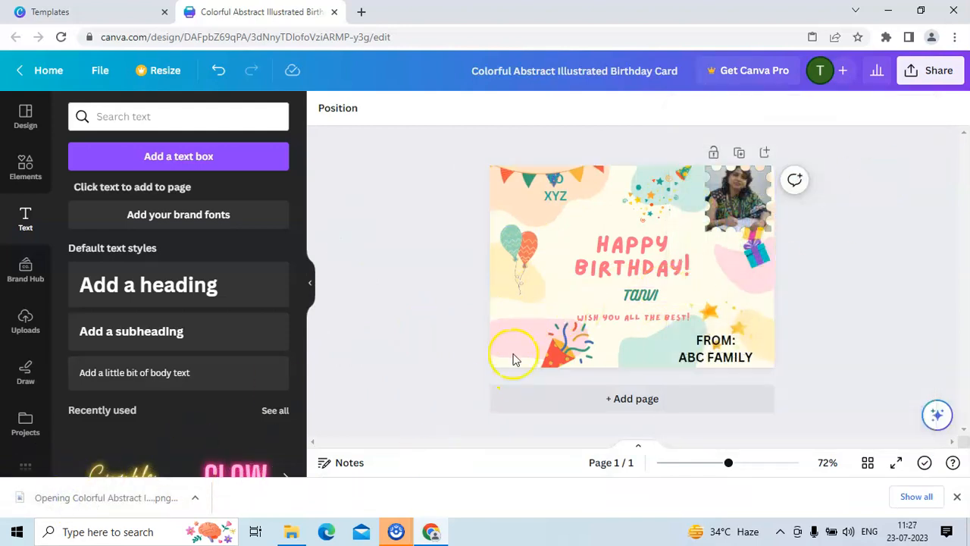